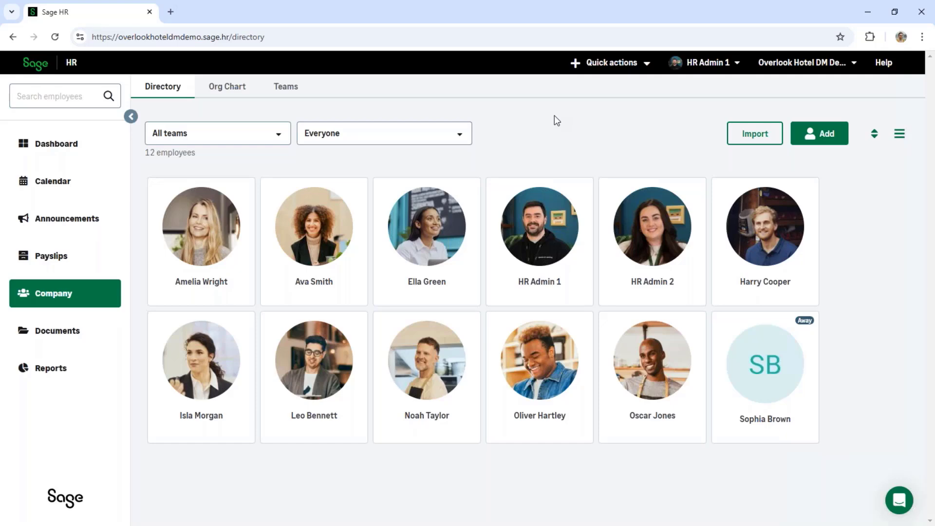
Open the time off policies in the company settings
click(711, 66)
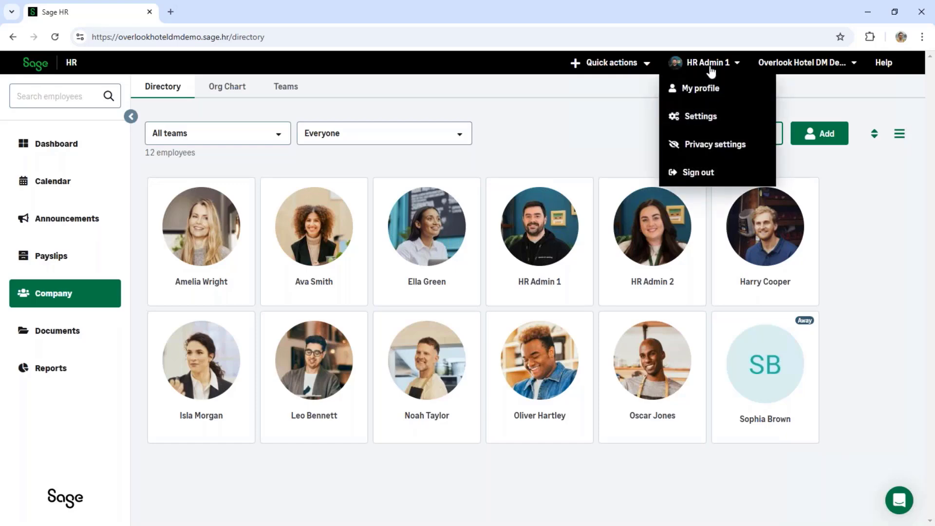
click(702, 117)
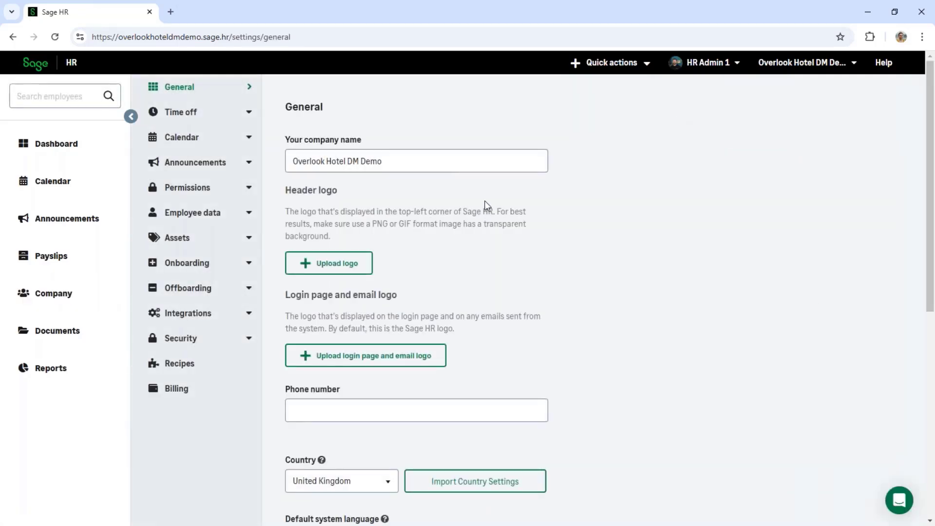
click(210, 124)
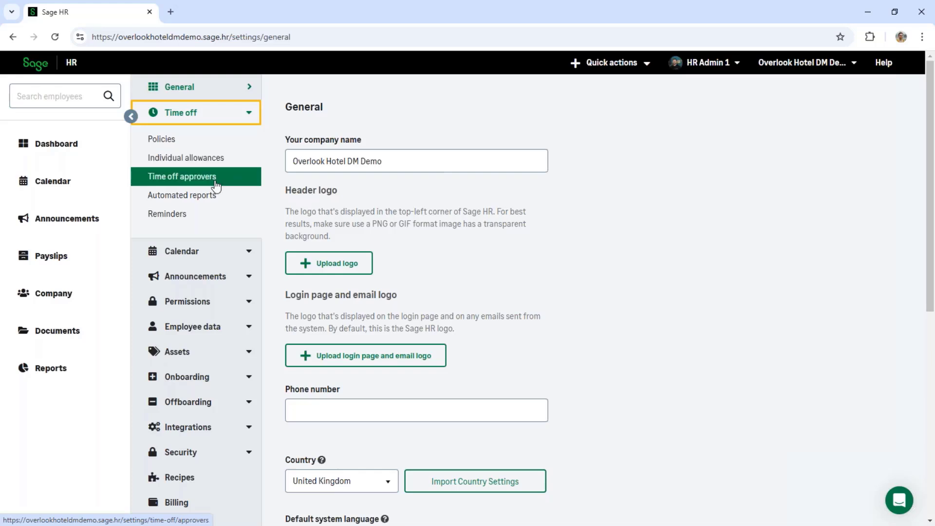
click(166, 142)
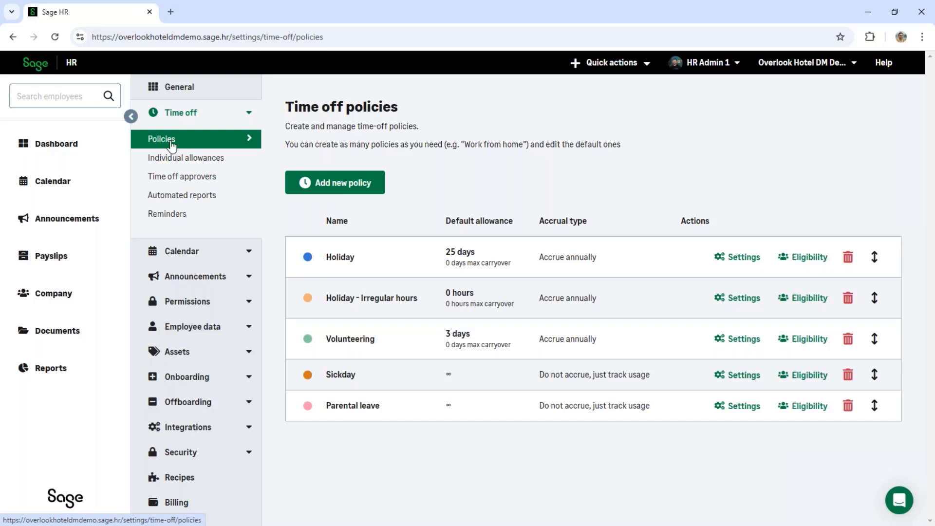
Start a new time off policy and look at its name, description and allowance unit options
click(361, 192)
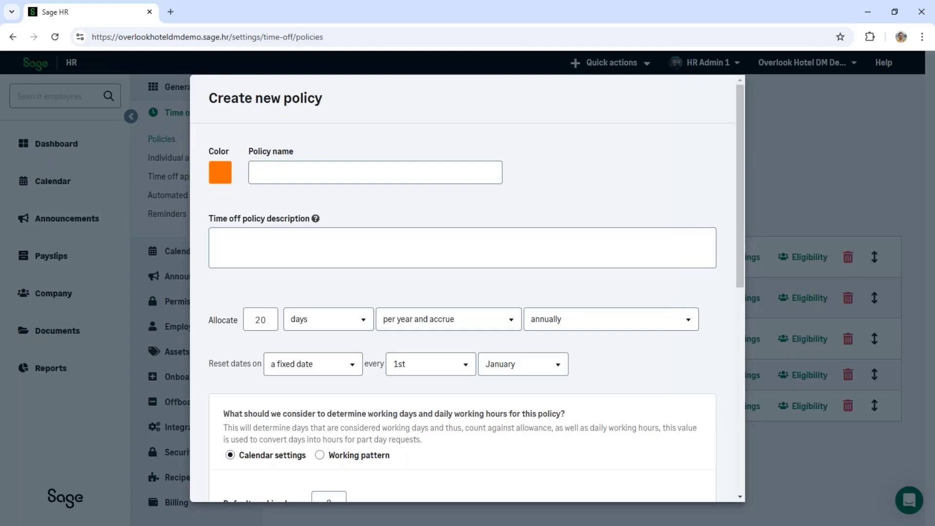
click(264, 172)
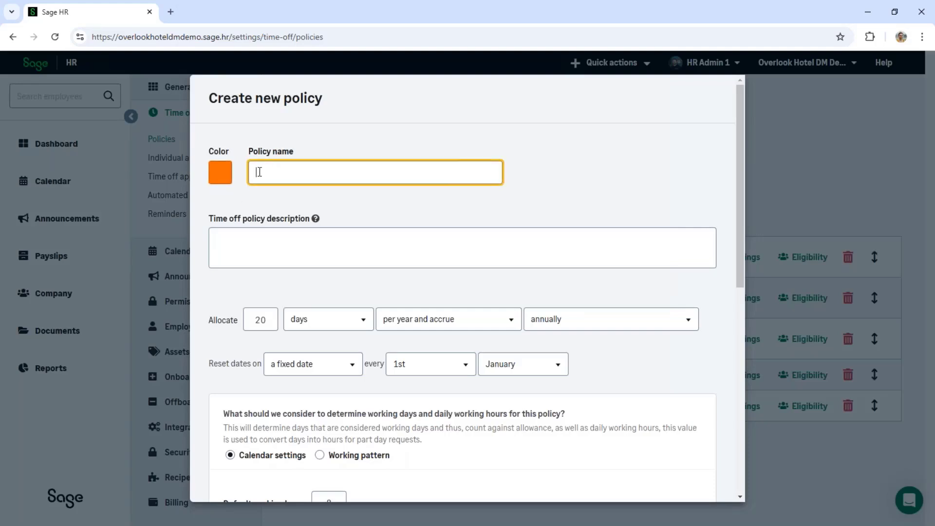
click(305, 252)
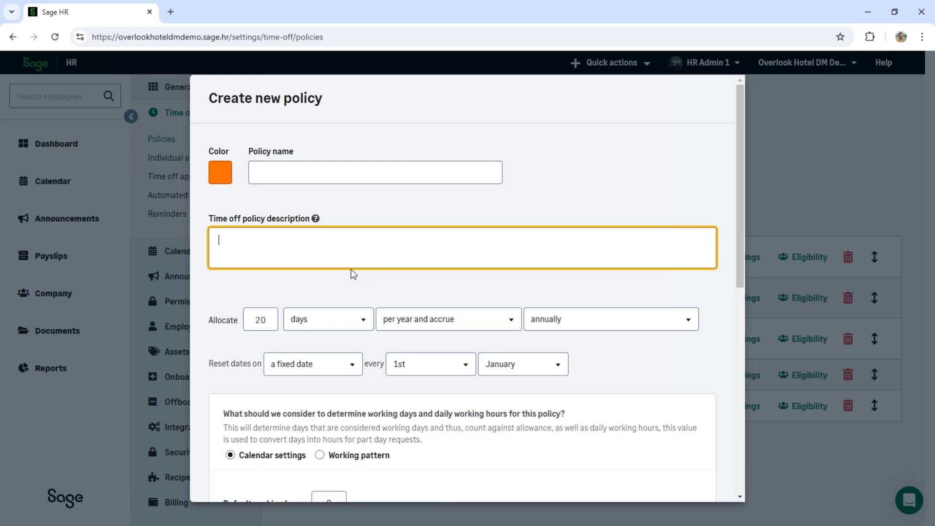
click(337, 292)
scroll(336, 291, down, 1)
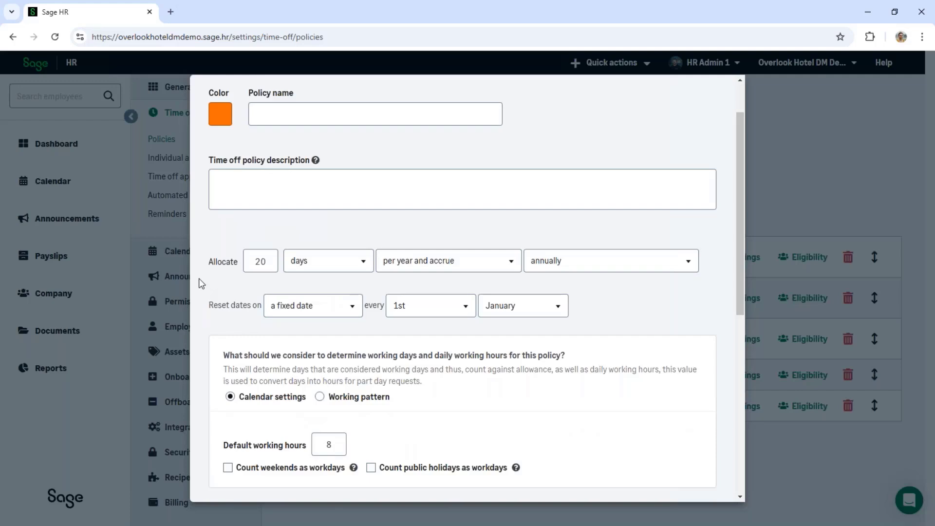
click(357, 263)
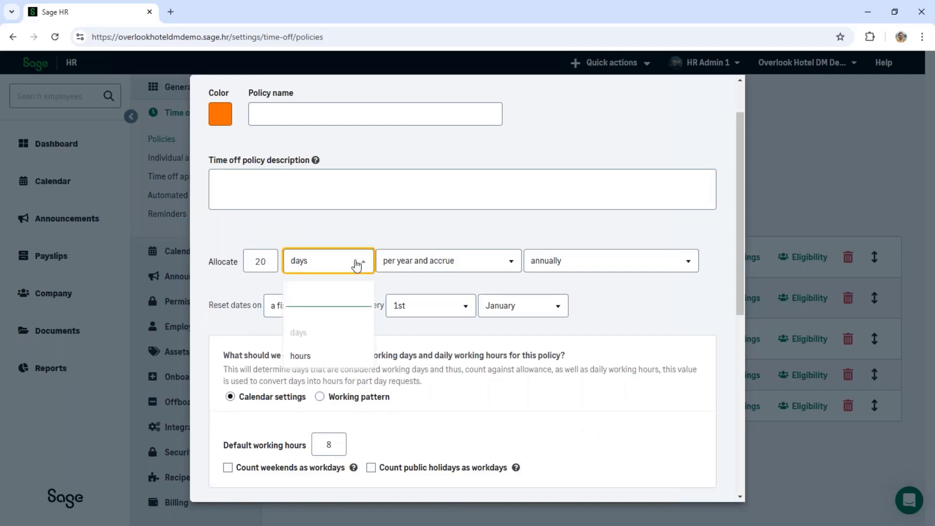
click(357, 265)
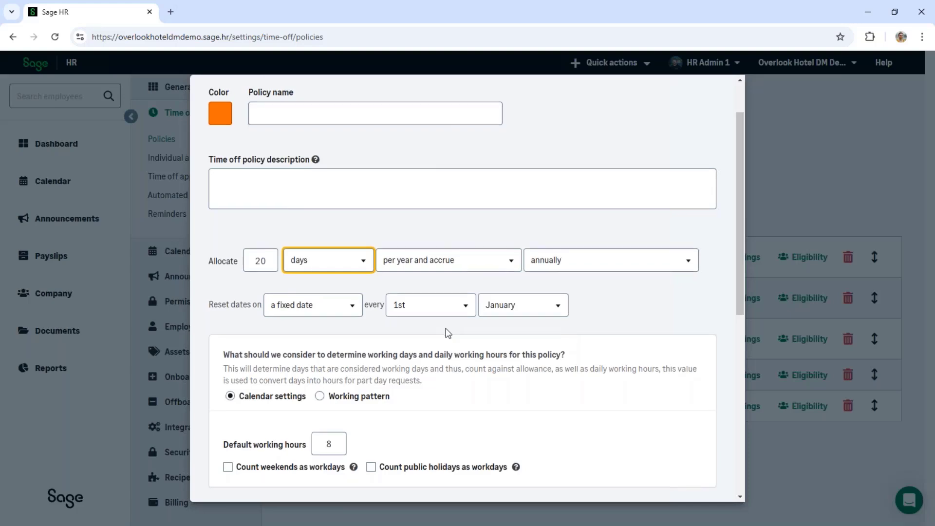
Review the remaining settings in the new policy form and close it without creating the policy
scroll(445, 329, down, 2)
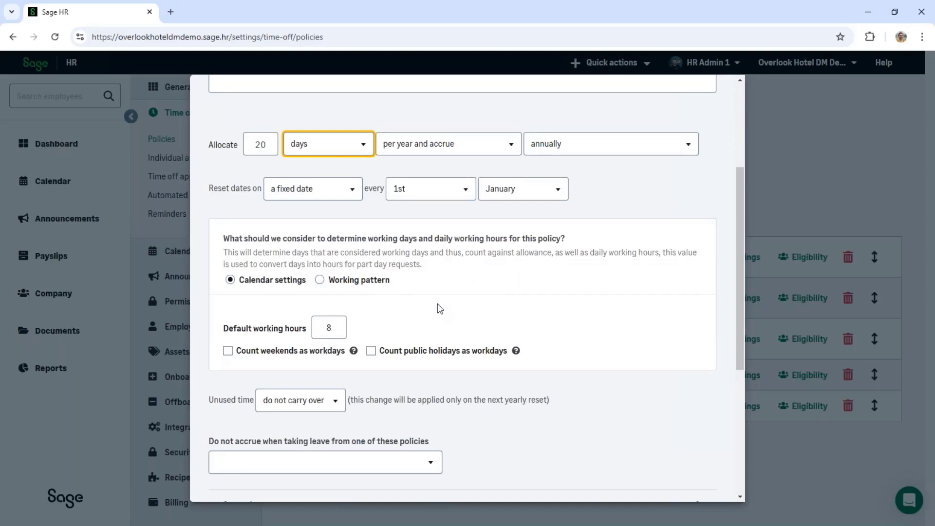
scroll(438, 304, down, 4)
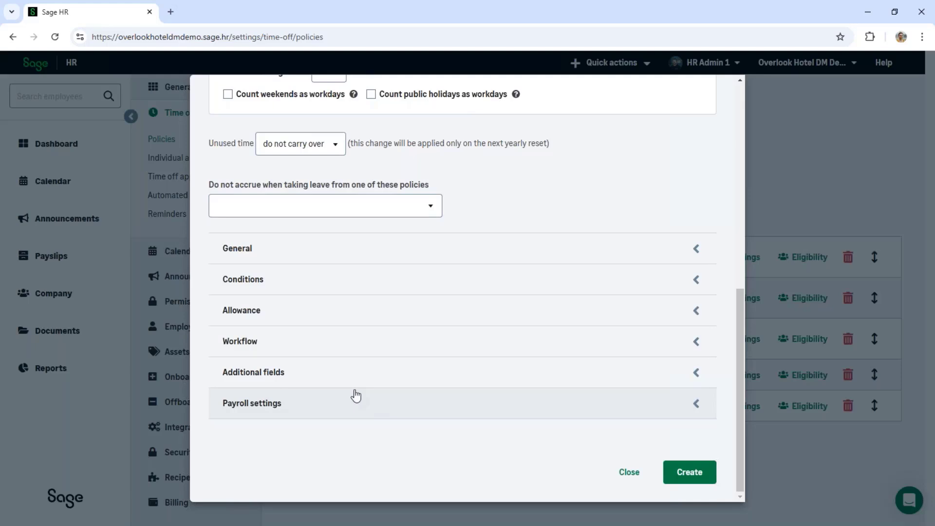
scroll(359, 392, up, 7)
scroll(359, 389, down, 5)
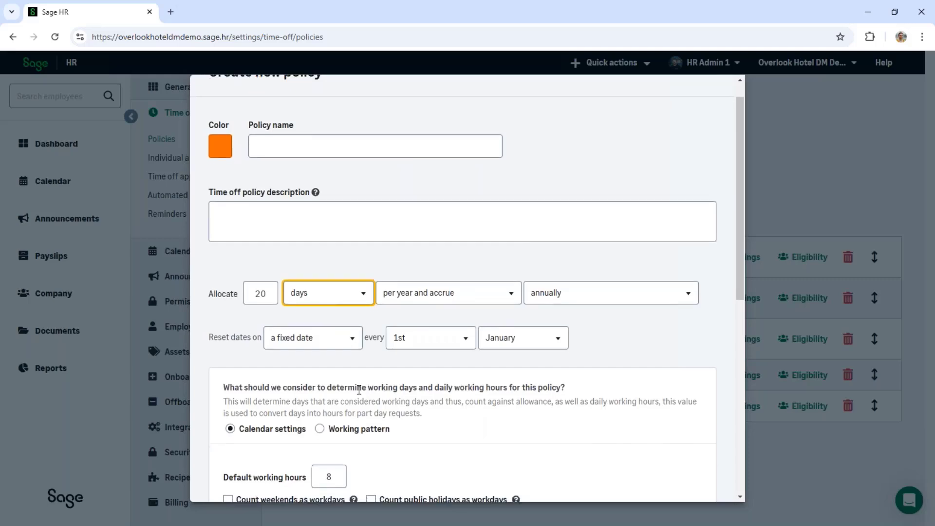
scroll(577, 419, down, 1)
click(631, 472)
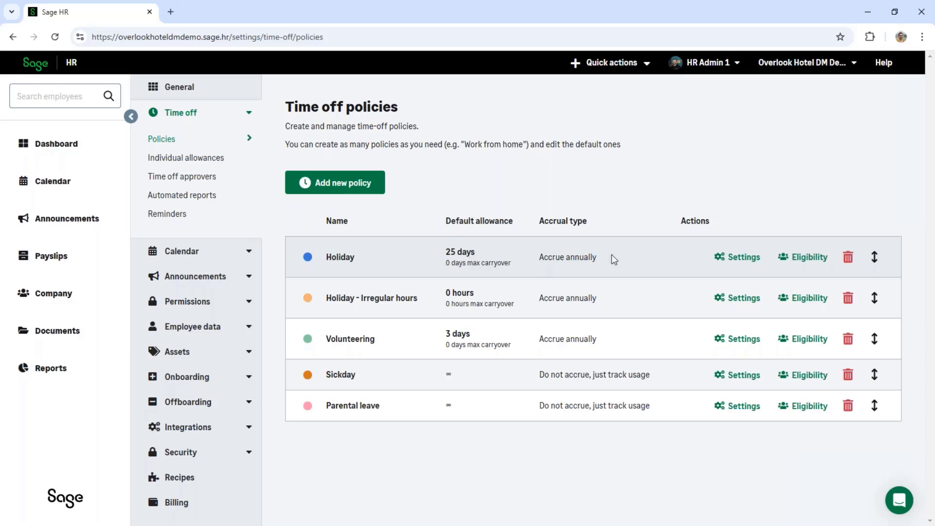
Open the Holiday policy's settings and examine its name, description, allowance and accrual frequency options
click(736, 268)
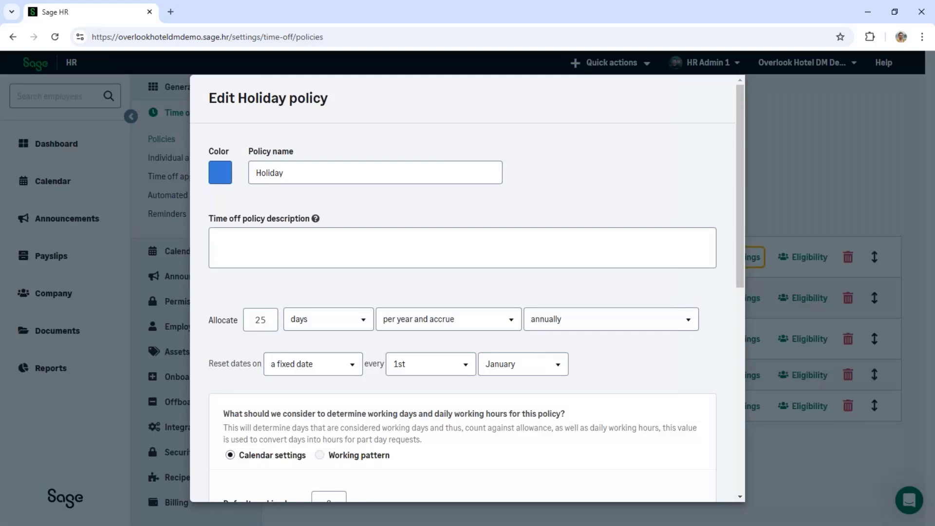
click(368, 169)
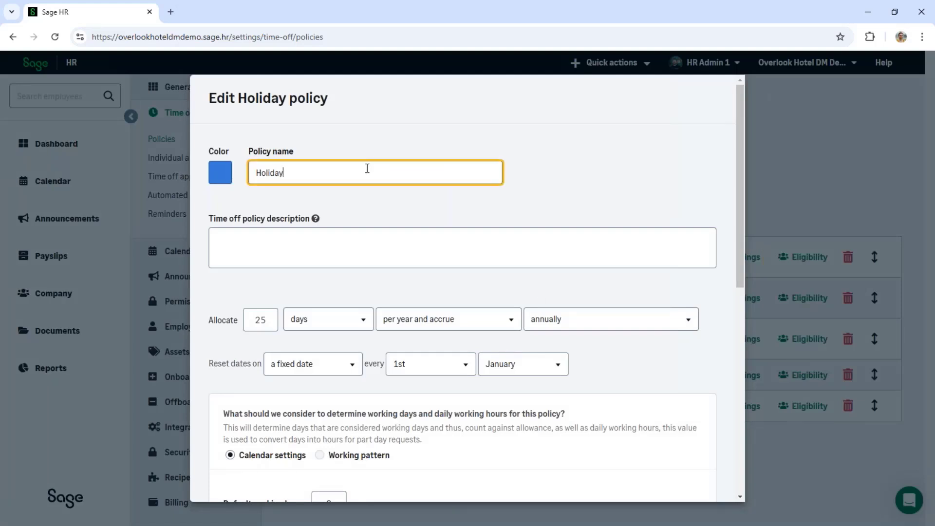
click(354, 239)
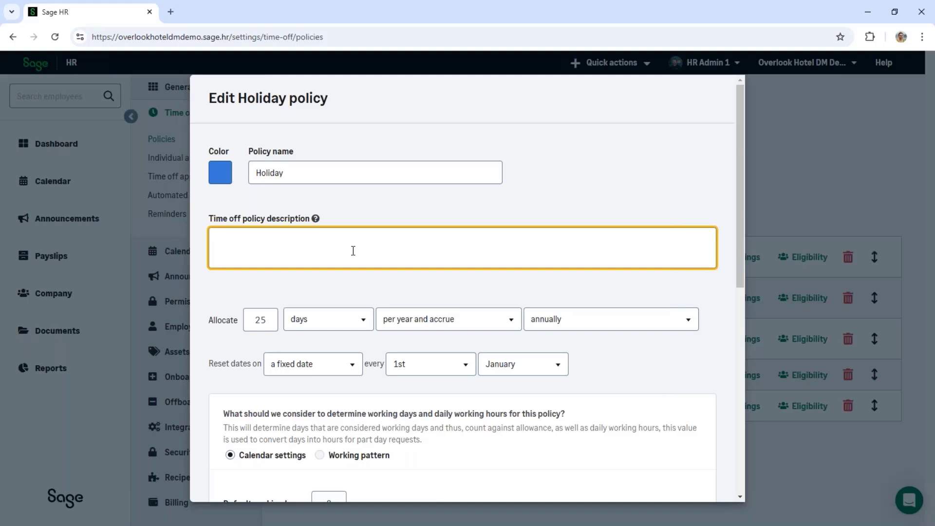
click(259, 337)
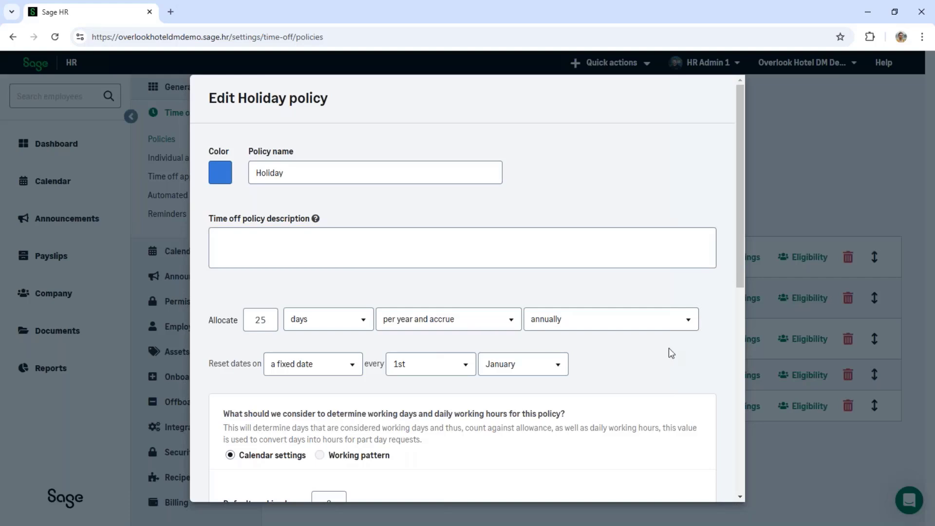
click(678, 323)
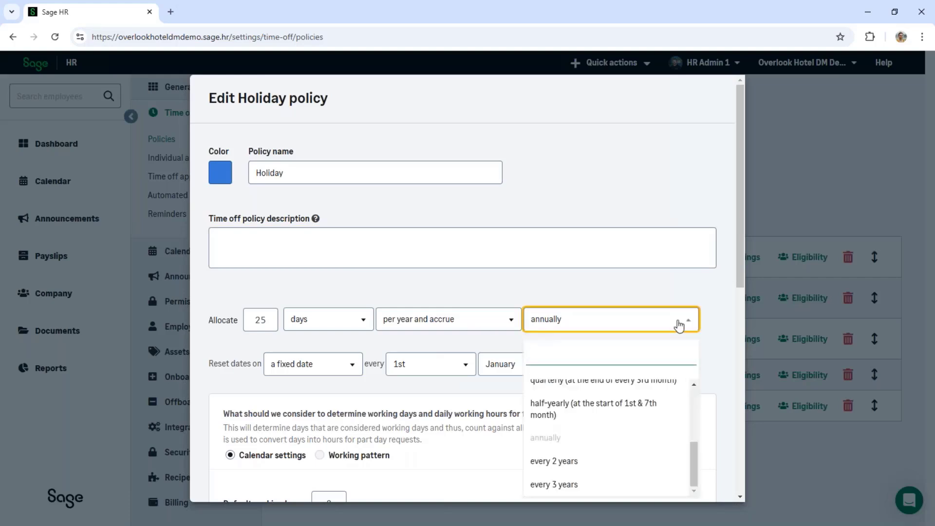
click(723, 340)
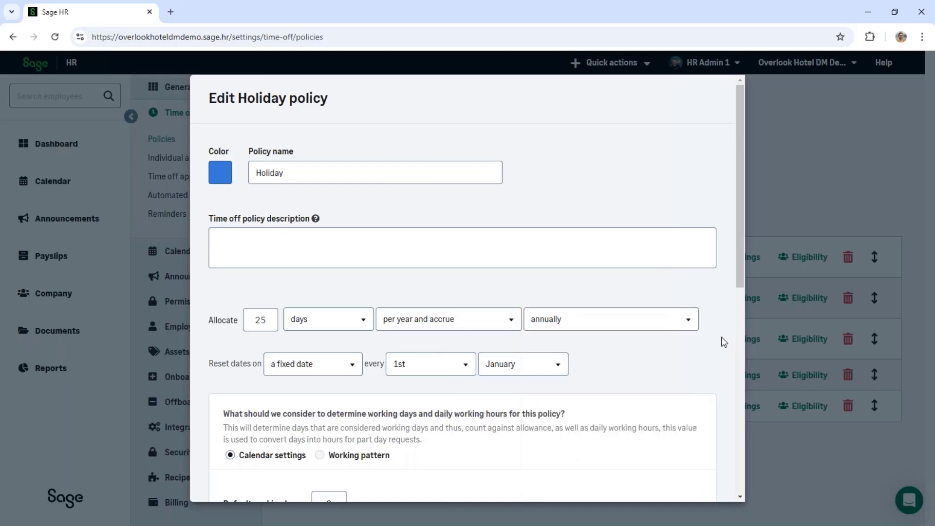
click(687, 317)
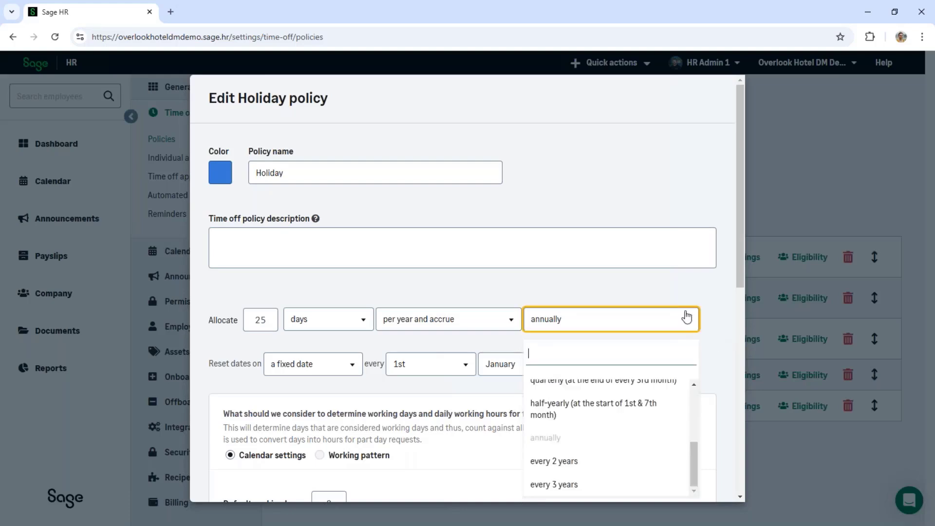
click(694, 384)
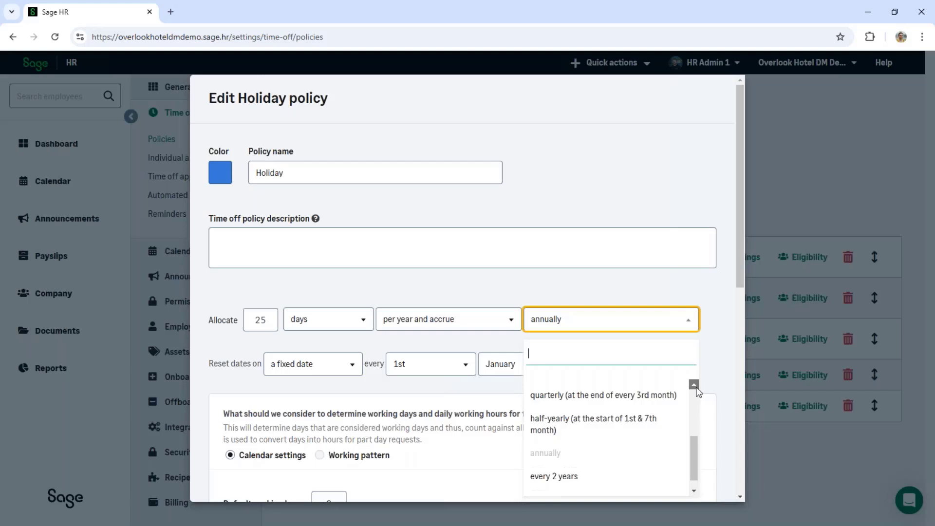
click(723, 361)
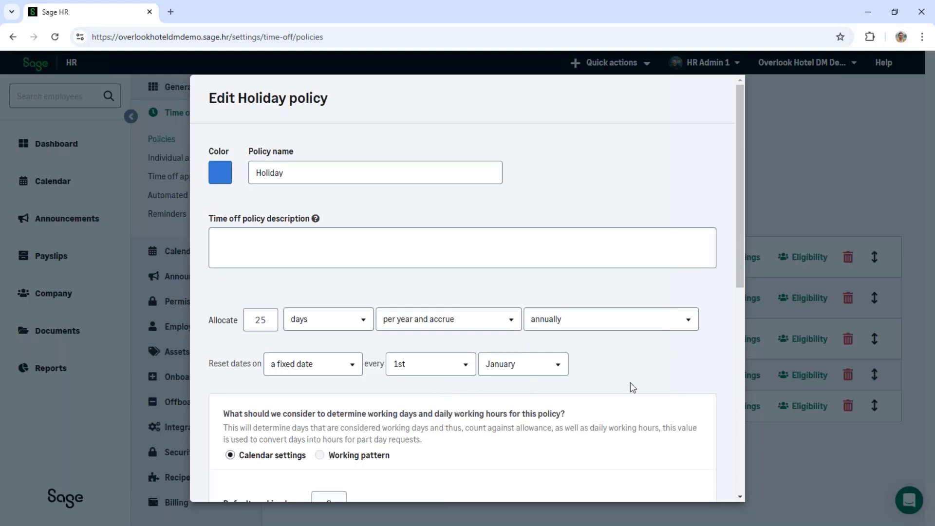
Examine the Holiday policy's working day settings and the carry-over options for unused time
scroll(632, 388, down, 4)
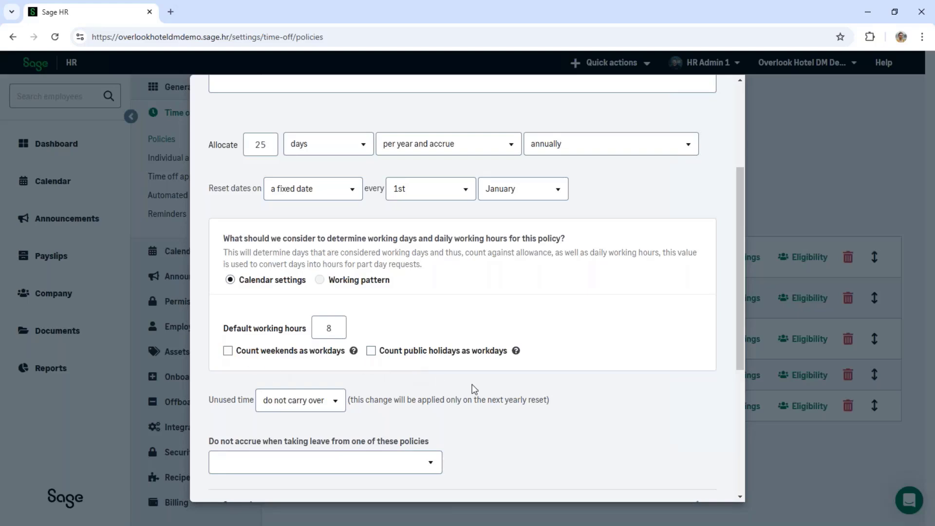
scroll(475, 389, down, 2)
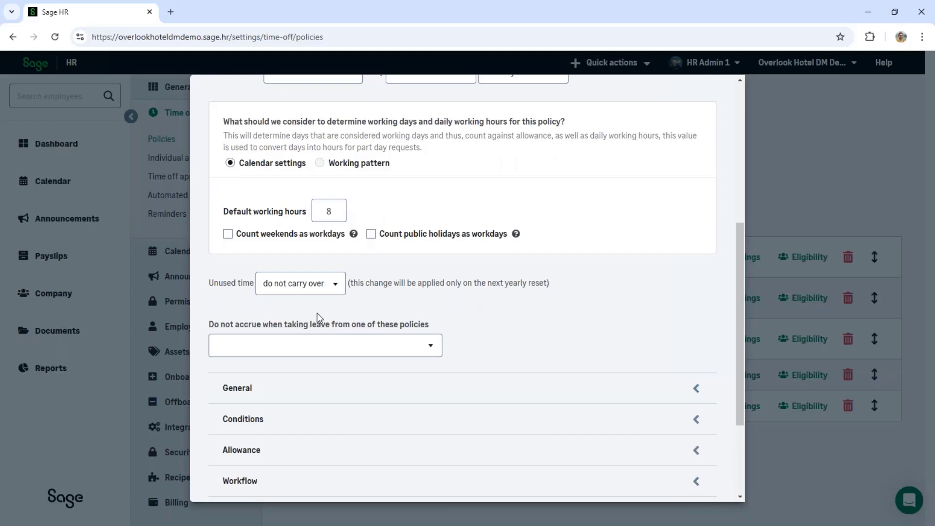
click(332, 291)
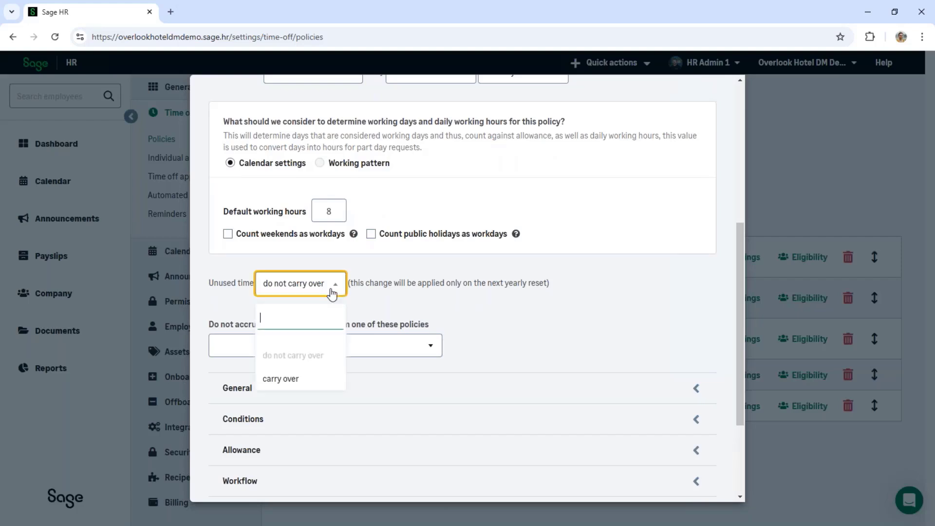
click(332, 291)
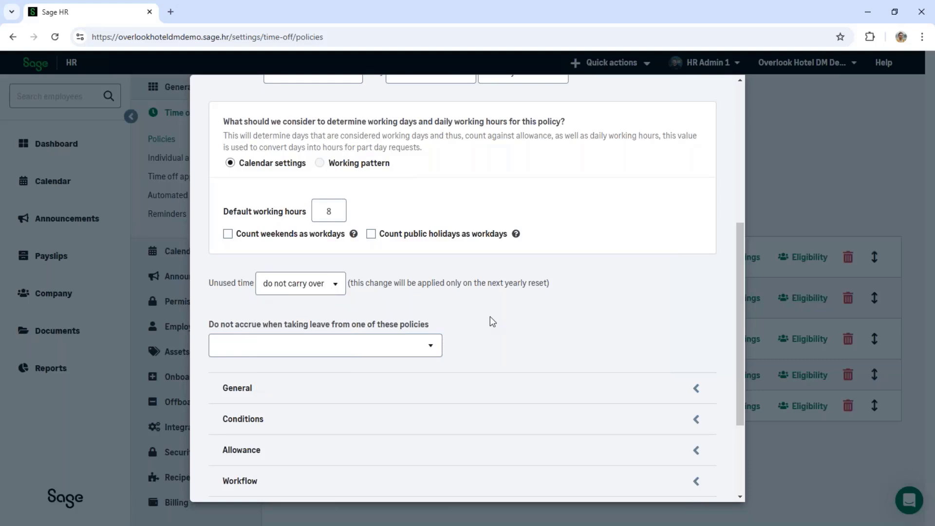
scroll(492, 321, down, 1)
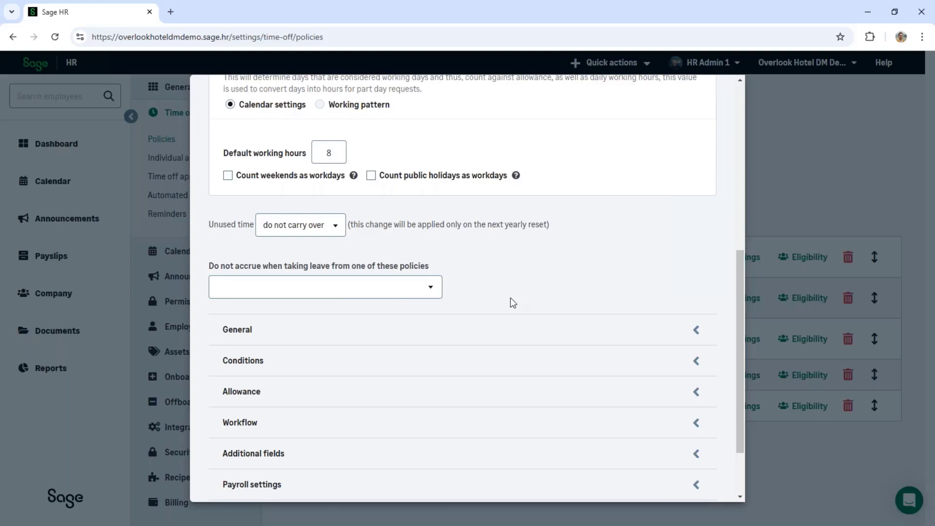
scroll(512, 302, down, 1)
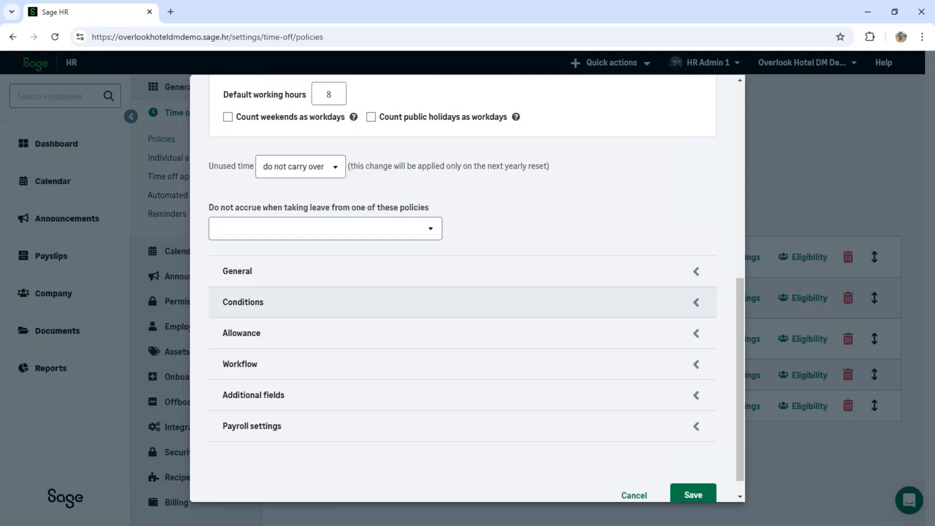
Try showing colleagues "Out of office" instead of the Holiday policy name in Calendar, and restore name visibility for everyone
click(546, 283)
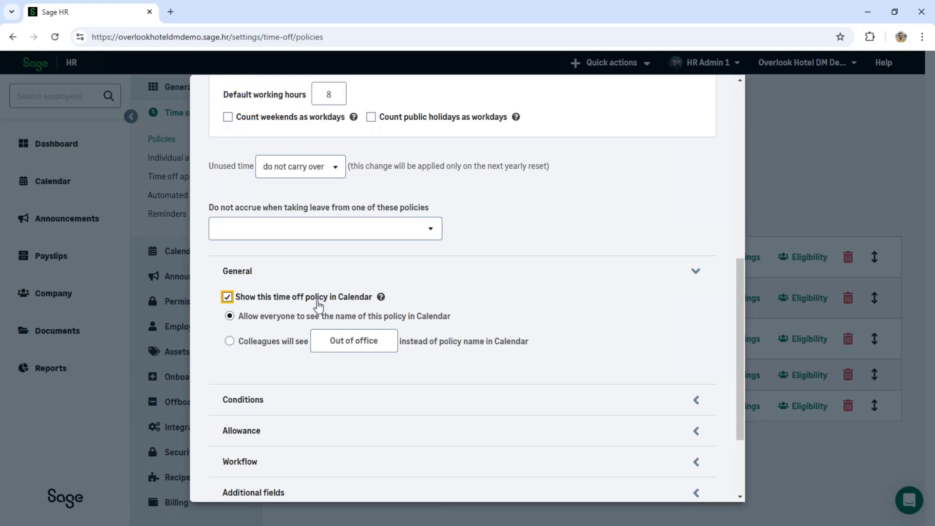
click(257, 321)
click(231, 344)
click(366, 340)
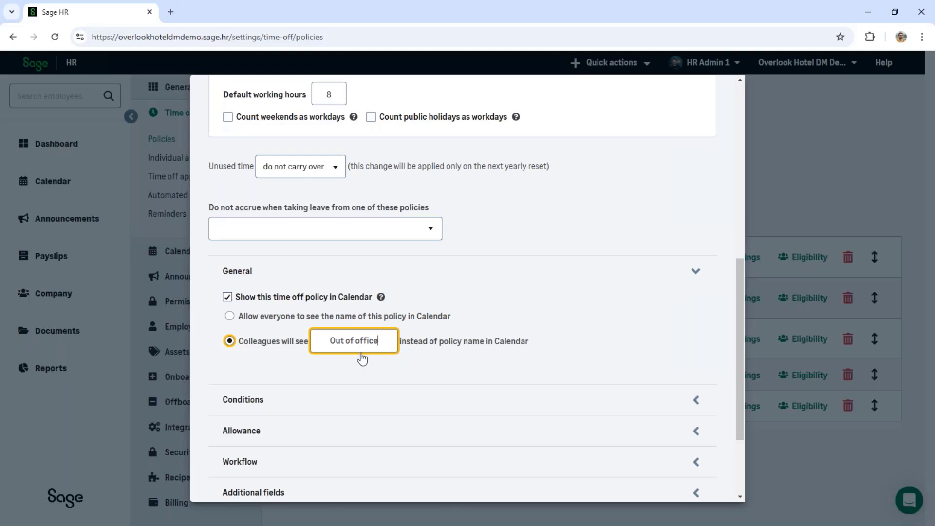
click(229, 316)
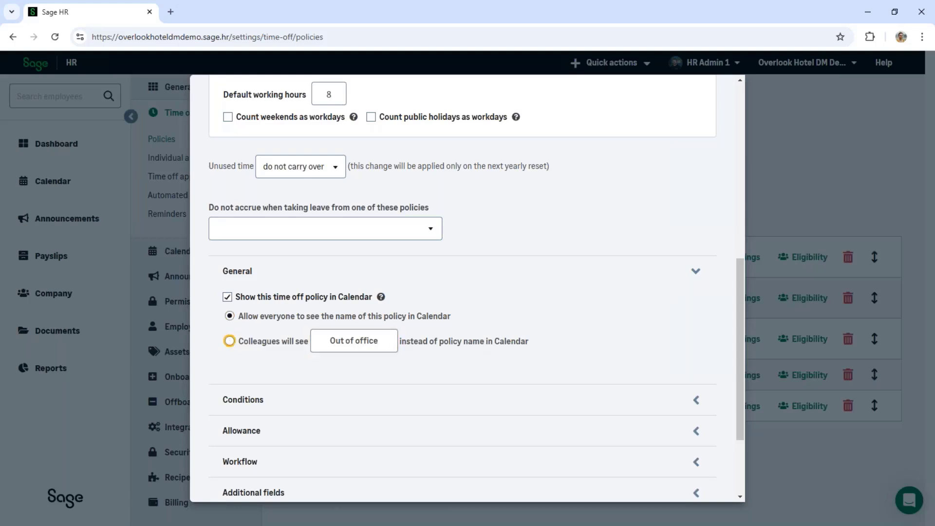
click(698, 277)
Expand the Holiday policy's Conditions and examine the rules for time off requests, part days and new starters
click(698, 313)
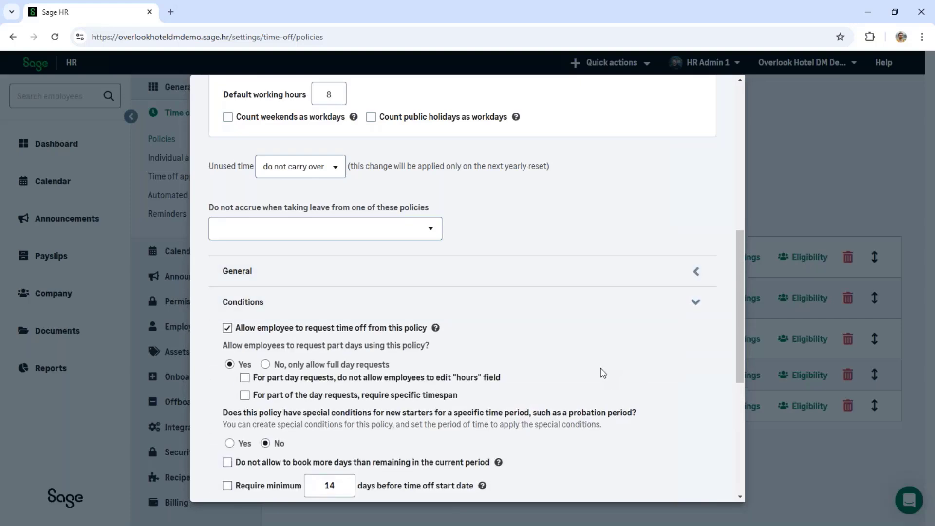
scroll(601, 368, down, 1)
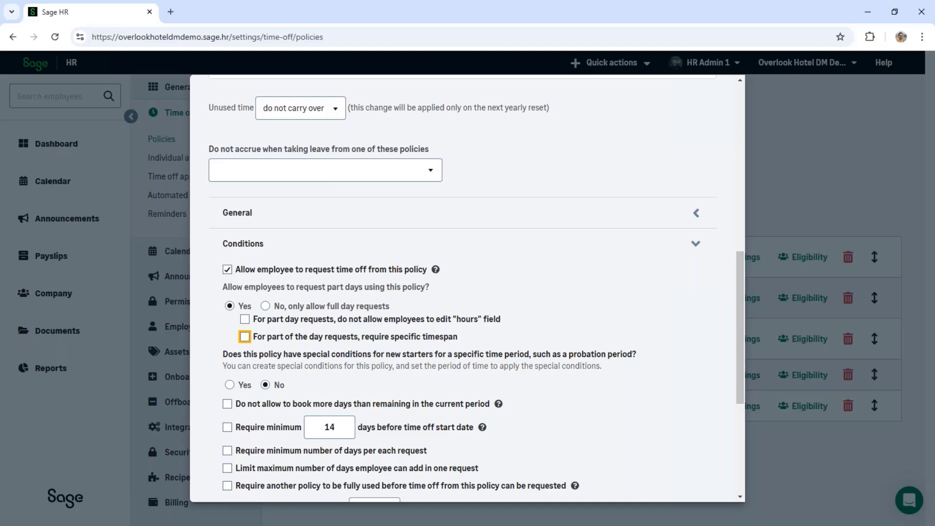
scroll(245, 336, down, 1)
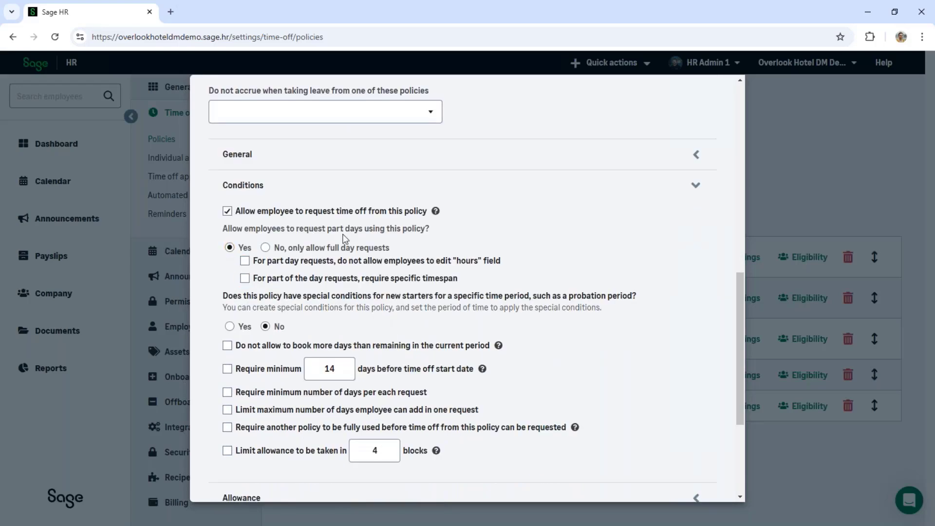
Examine the Holiday policy's part-day request options, booking limit and minimum notice conditions, and collapse the Conditions section
click(228, 251)
scroll(359, 330, down, 1)
click(422, 207)
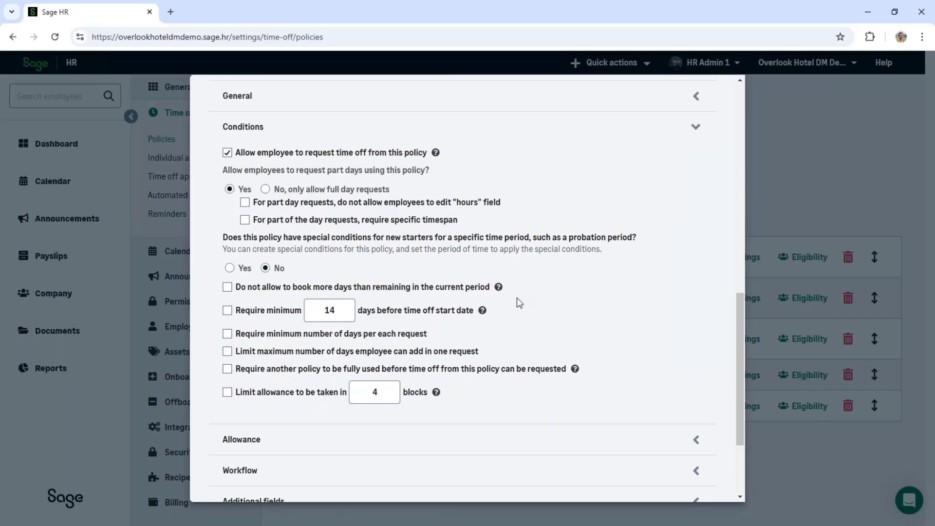
mouse_move(499, 287)
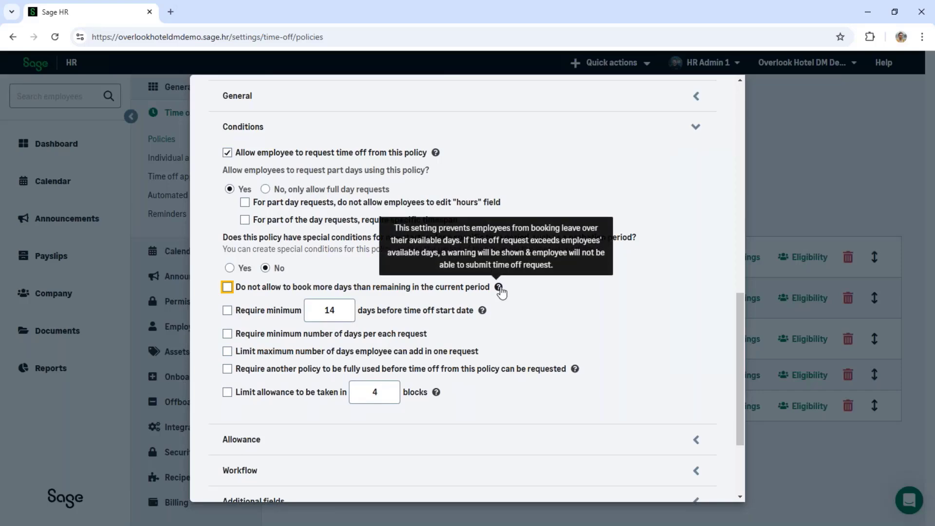
mouse_move(483, 311)
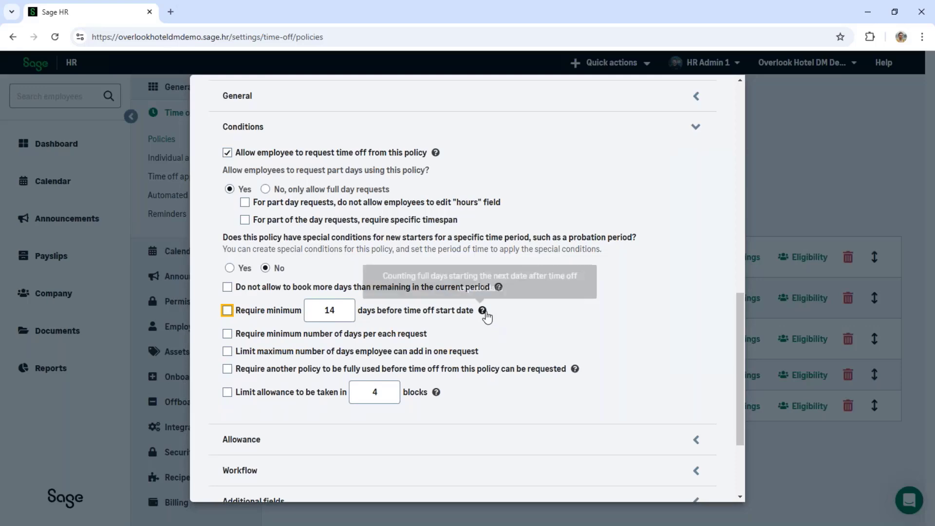
click(699, 128)
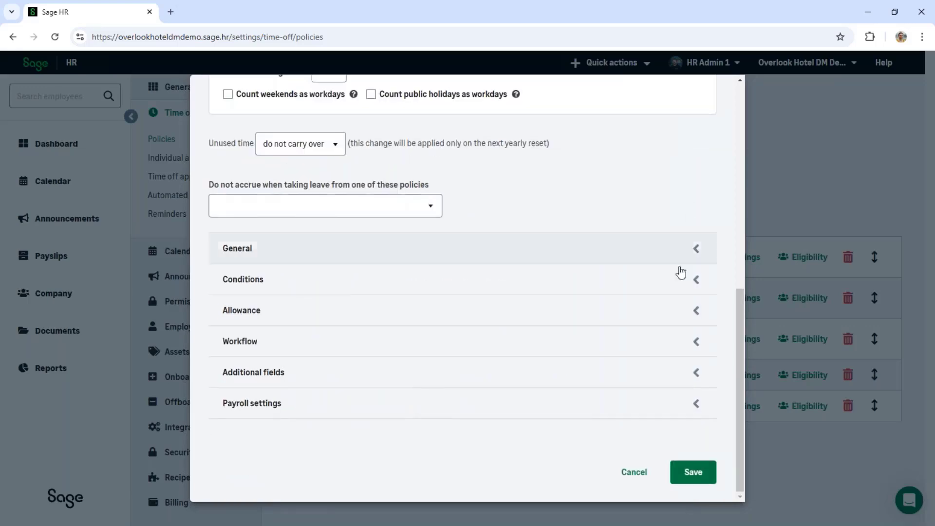
Try enabling the Holiday policy's allowance based on length of service with 1 additional day after 5 years, and turn it off again
click(696, 315)
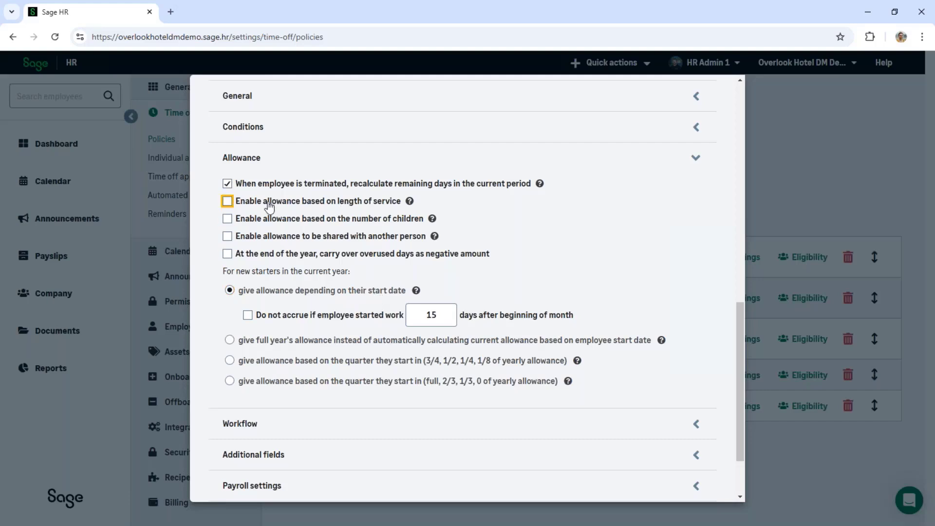
click(227, 202)
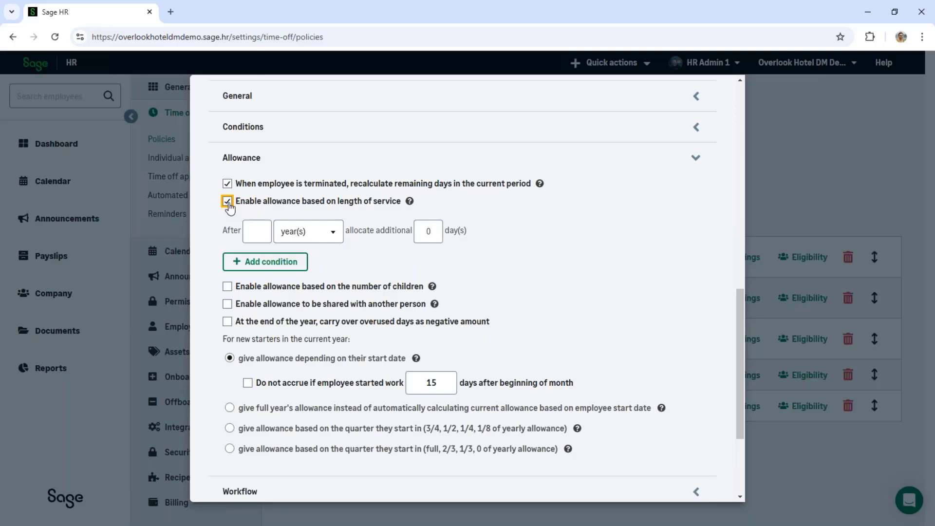
key(Tab)
text(5)
key(Tab)
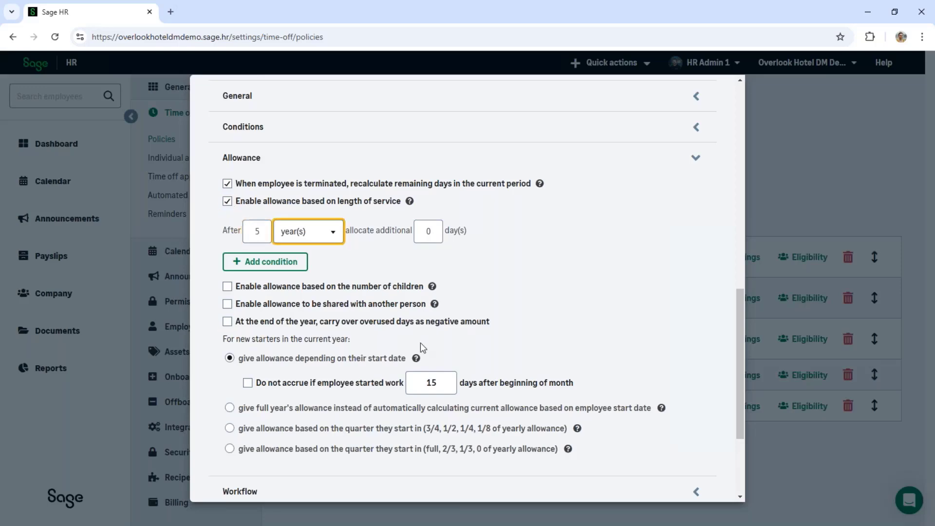
key(Tab)
text(1)
key(shift+Tab)
key(shift+Tab)
key(shift+Tab)
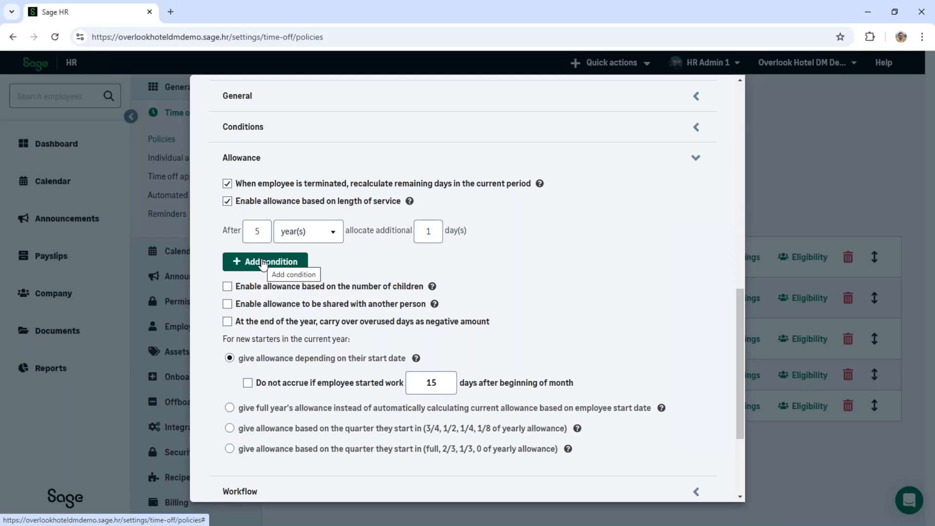
click(227, 201)
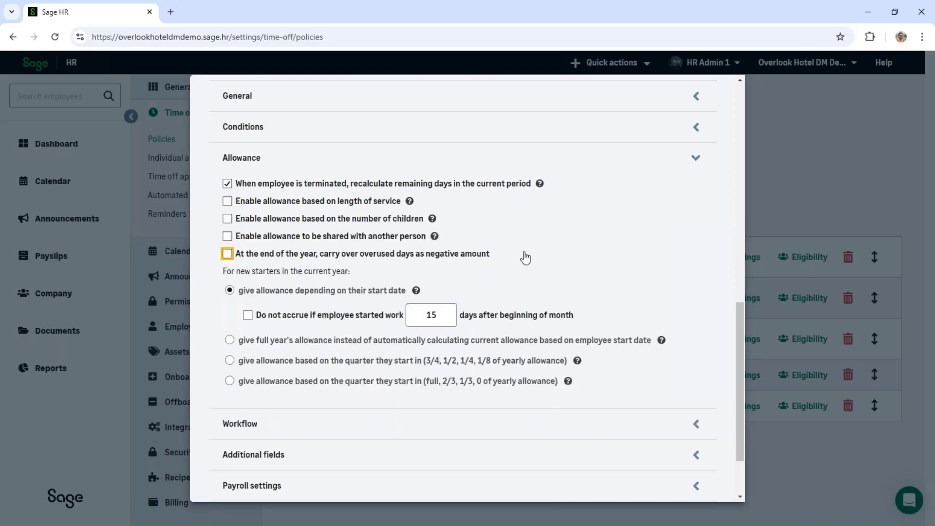
click(697, 160)
Try automatic approval and specific approvers in the Holiday policy's Workflow settings, and turn both options off again
click(697, 341)
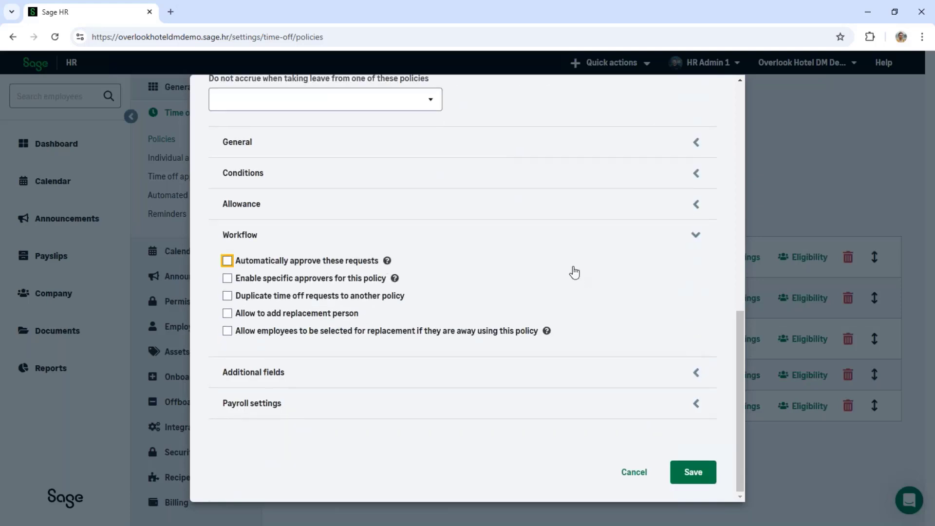
click(268, 268)
click(229, 263)
click(260, 282)
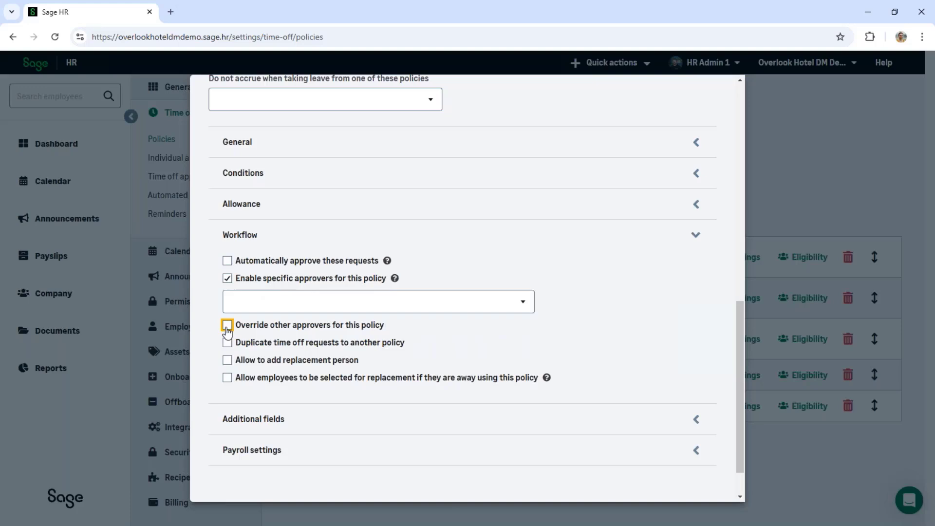
click(228, 278)
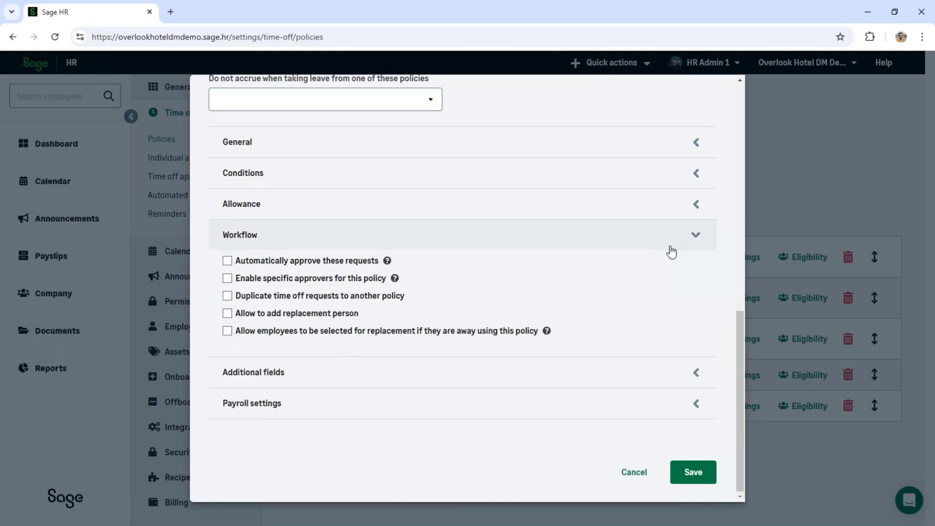
click(696, 238)
Examine the Holiday policy's Additional fields and Payroll settings, and close the policy without saving
click(696, 375)
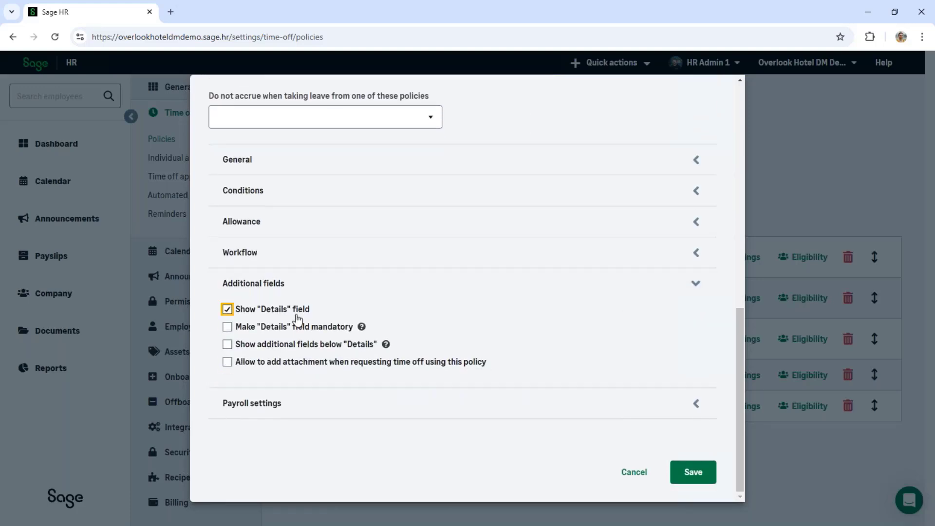
key(Tab)
key(Tab)
key(Tab)
click(300, 409)
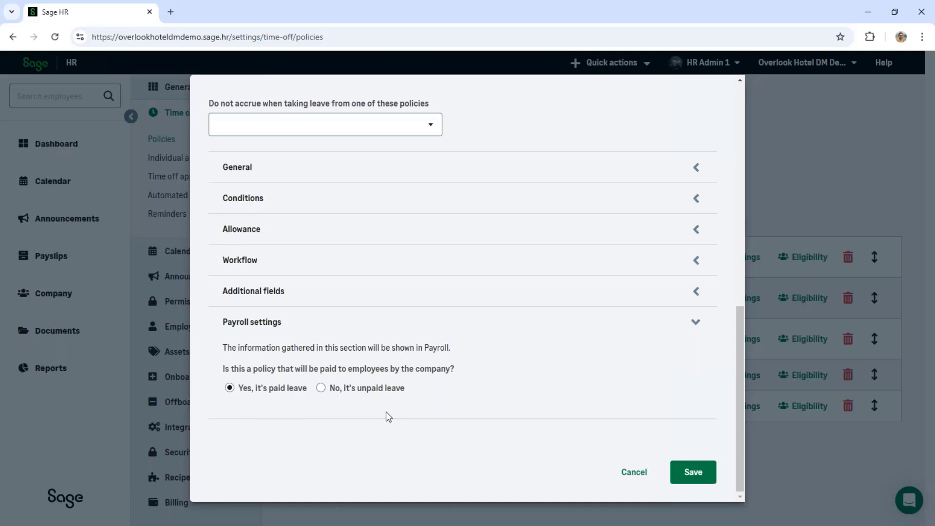
click(645, 474)
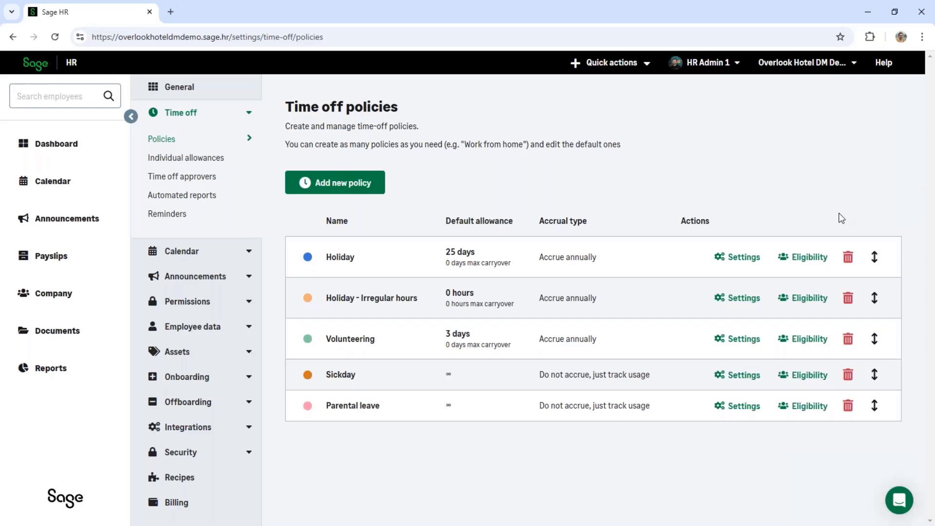
Open the Holiday policy's eligibility, examine the specific employees assigned and the filters available, and close it without saving
click(820, 263)
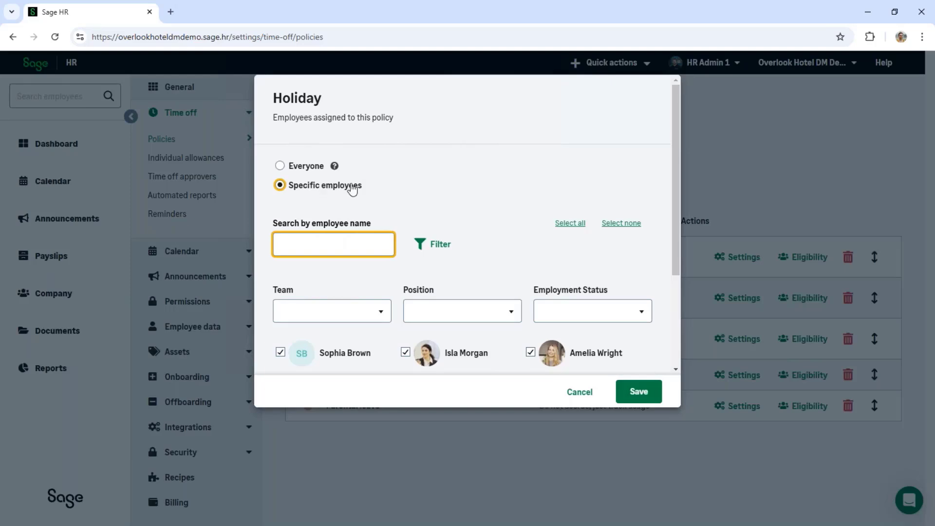
scroll(353, 190, down, 3)
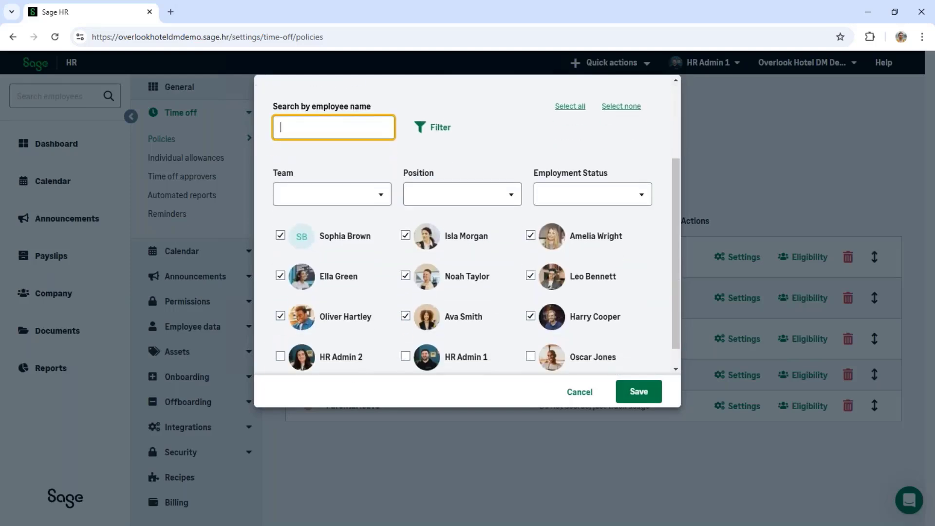
scroll(307, 168, down, 1)
scroll(307, 168, up, 4)
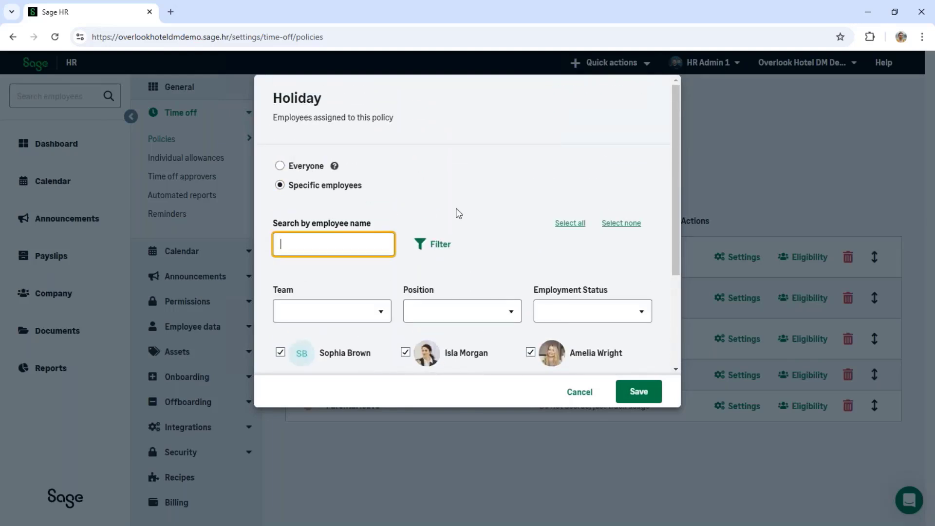
scroll(458, 211, down, 3)
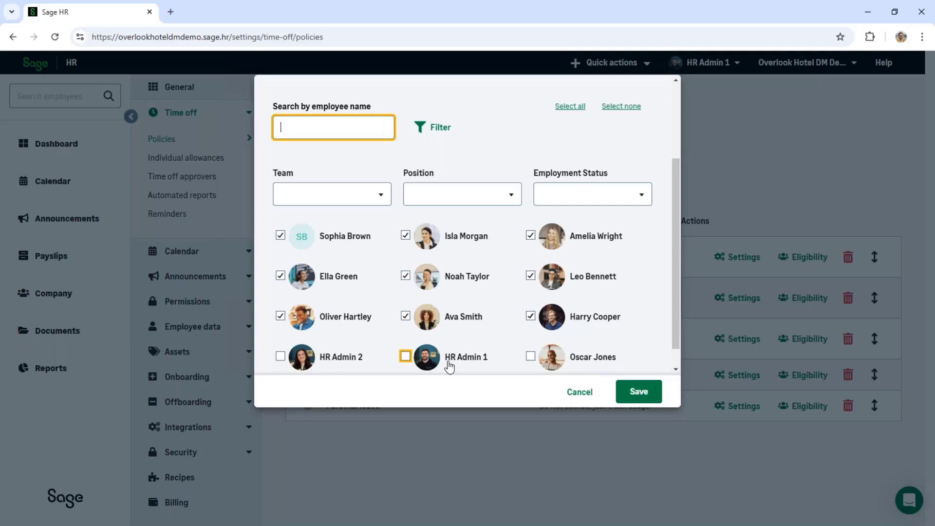
click(563, 401)
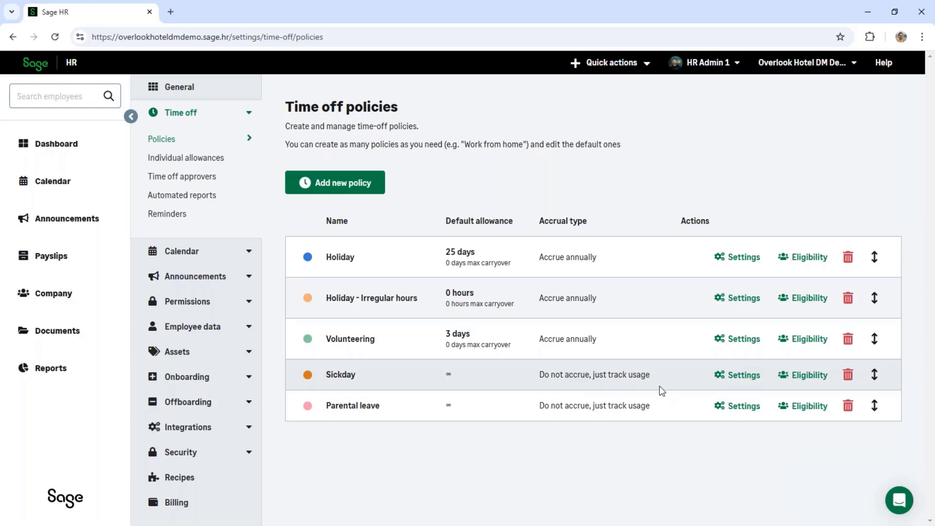
Open the Sickday policy's settings, examine its tracking, Calendar visibility and request conditions, and close it without saving
click(738, 383)
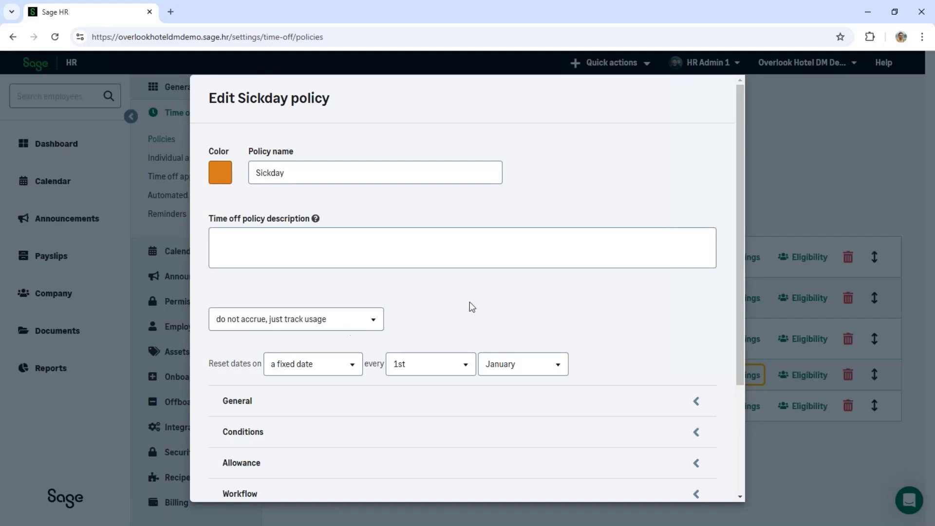
scroll(470, 307, down, 1)
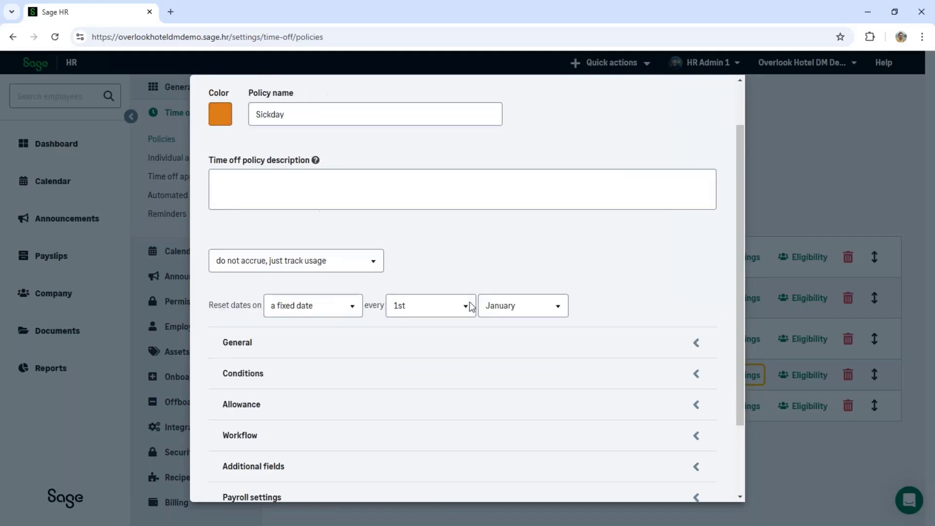
click(340, 354)
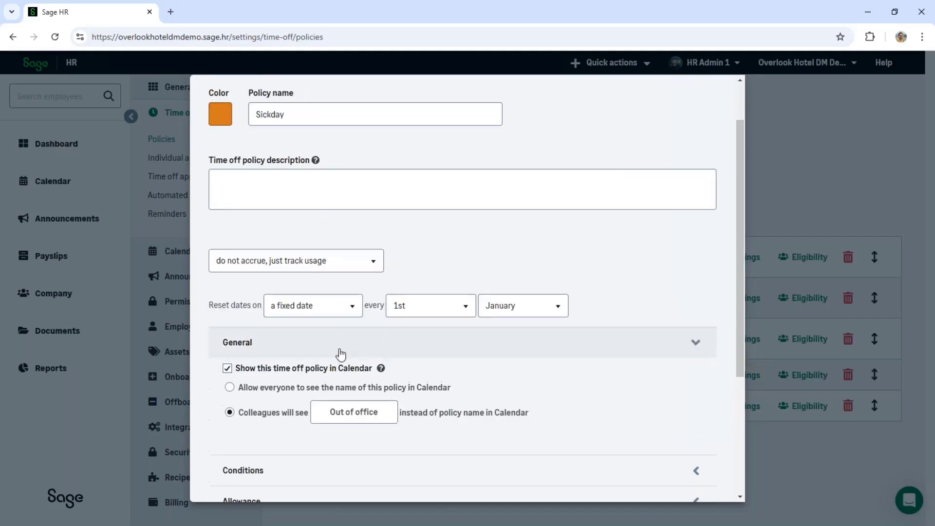
click(255, 412)
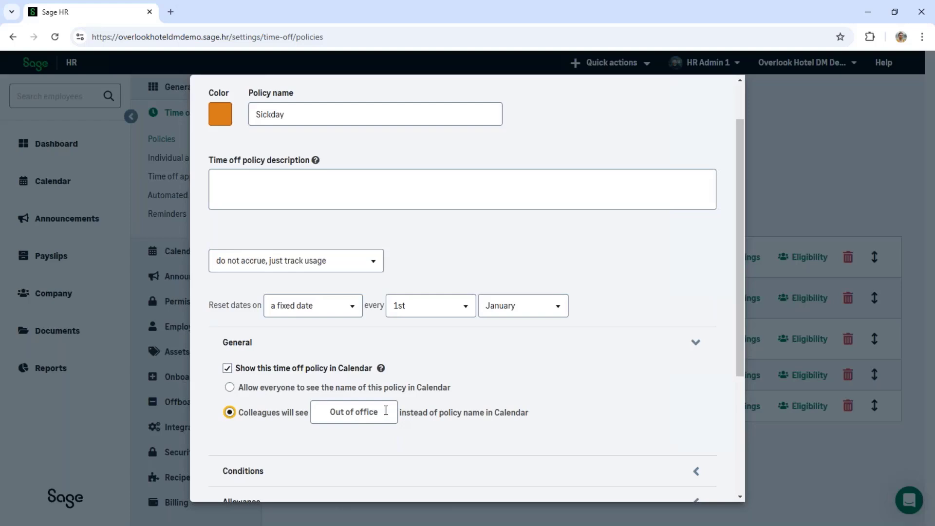
scroll(472, 428, down, 2)
click(329, 350)
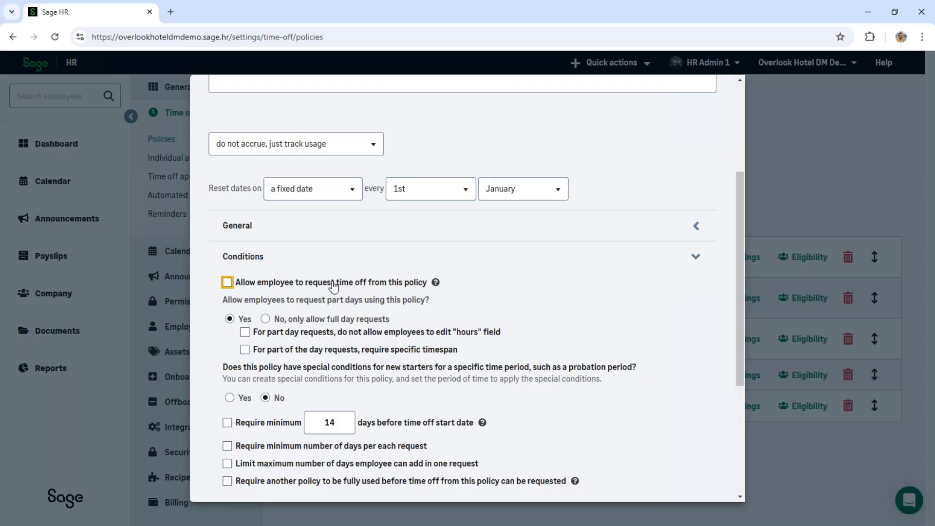
click(355, 257)
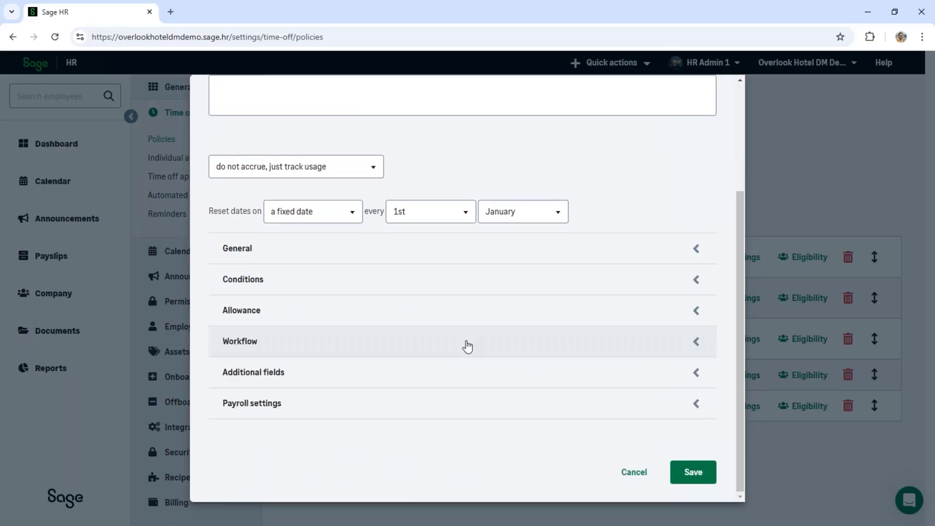
click(643, 481)
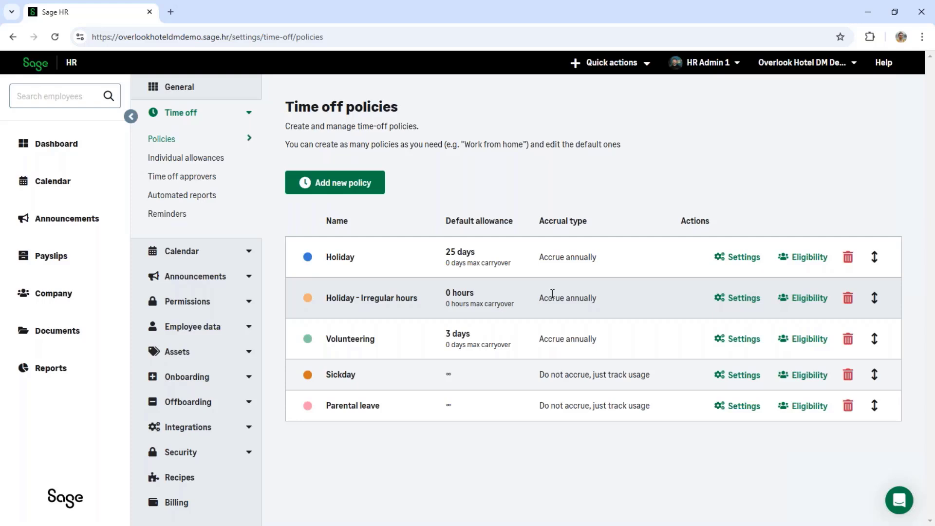
Open the Holiday - Irregular hours policy's settings, examine its allowance, reset date and carry-over options, and close it
click(735, 305)
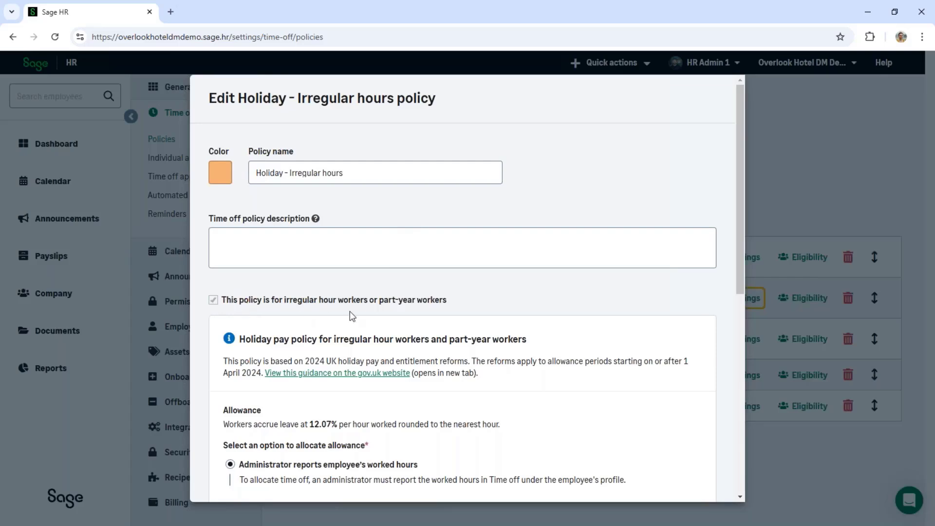
scroll(428, 300, down, 1)
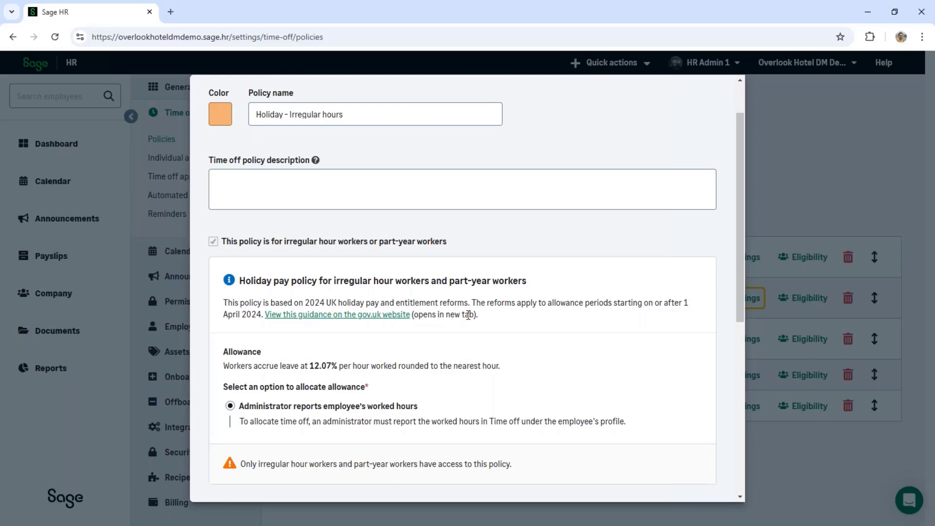
scroll(458, 321, down, 1)
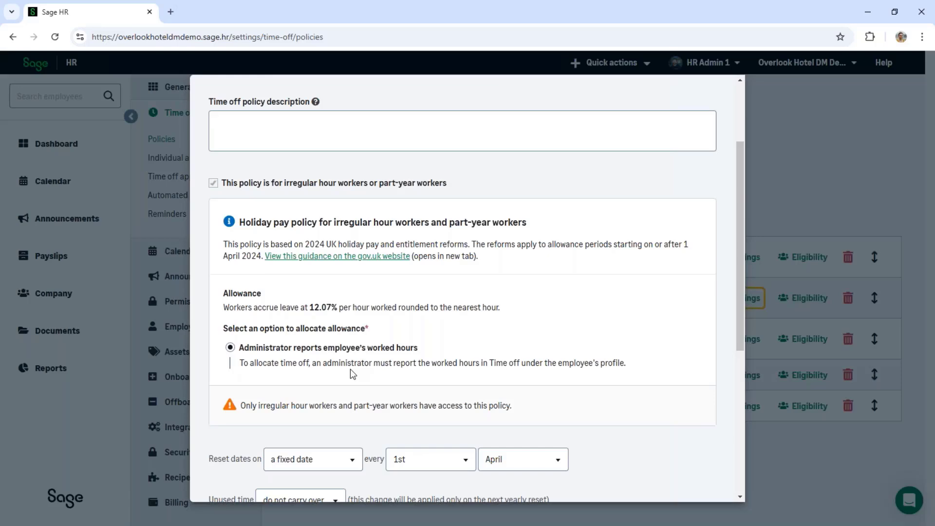
scroll(349, 369, down, 5)
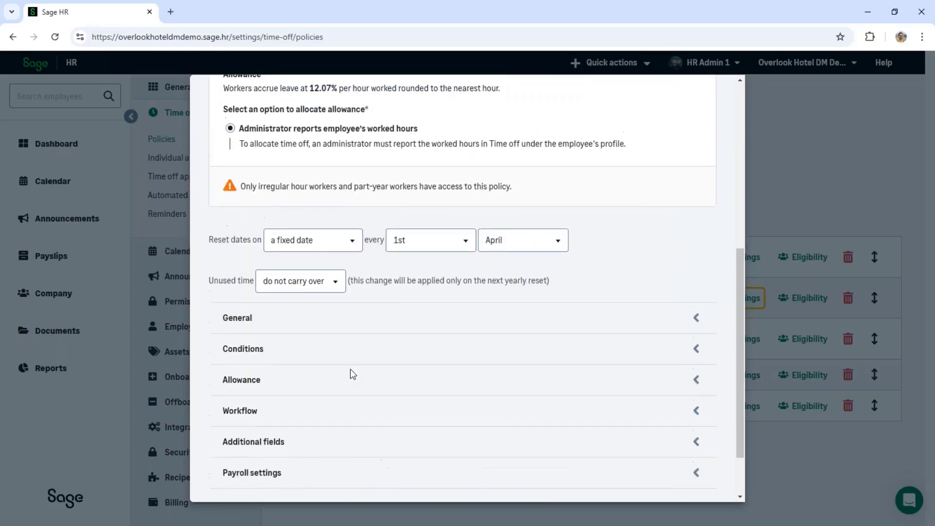
scroll(351, 373, up, 8)
click(833, 157)
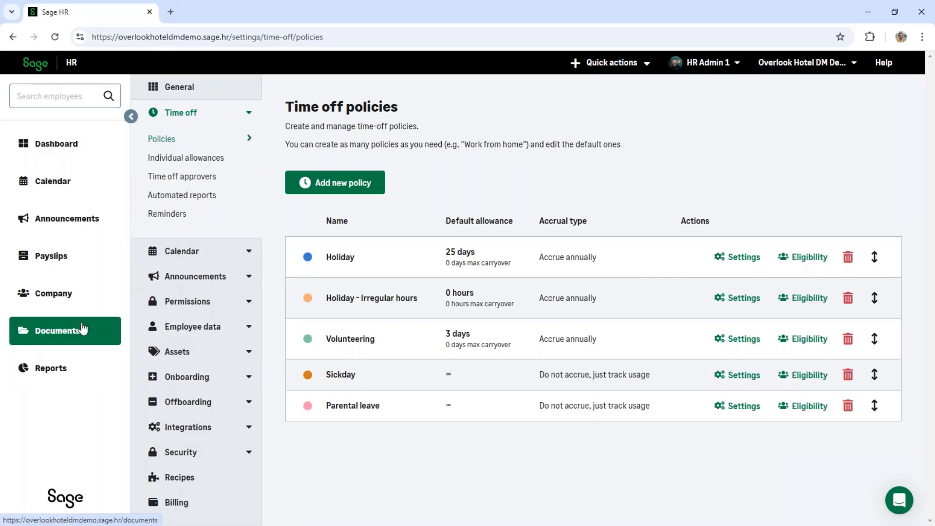
Open an irregular hour worker's profile from the company directory and examine the irregular hour or part-year worker setting
click(74, 302)
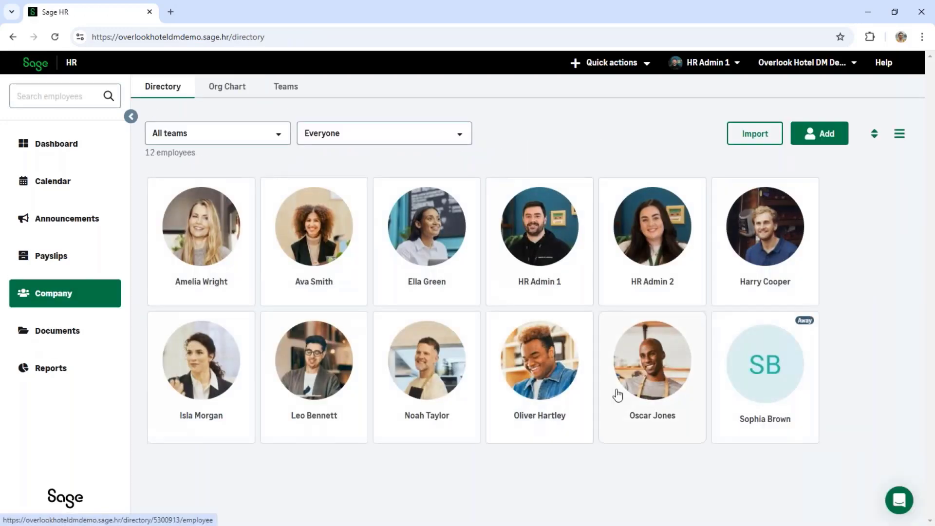
click(666, 389)
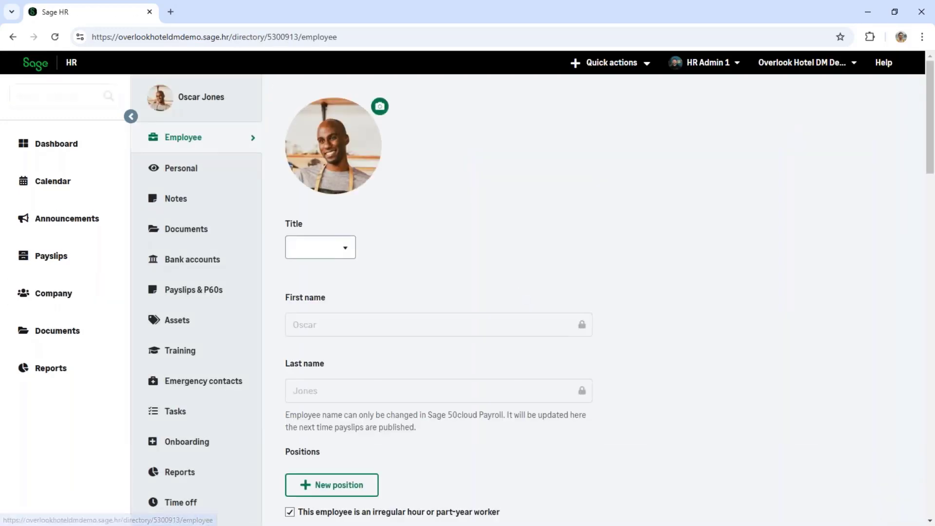
scroll(598, 365, down, 5)
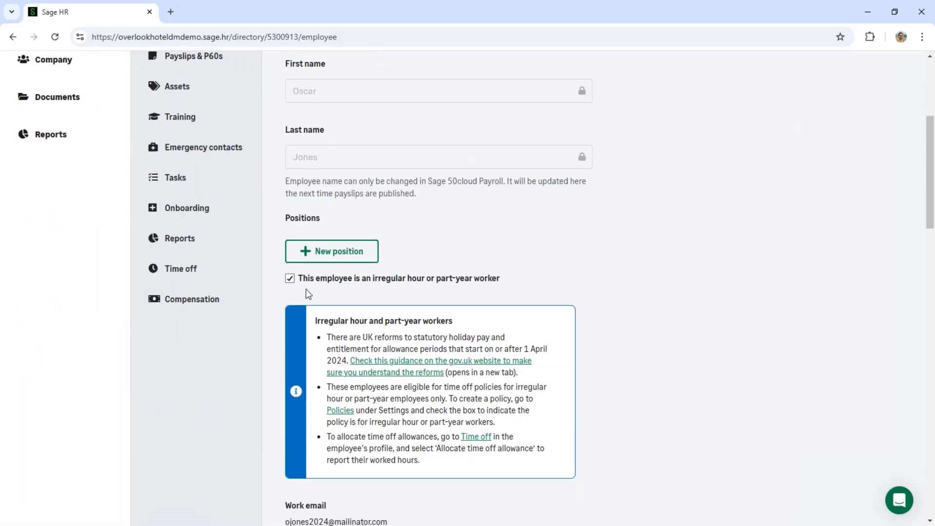
Open the irregular hour worker's time off, examine the form for allocating a time off allowance by hours worked, and close it without saving
click(412, 286)
click(193, 267)
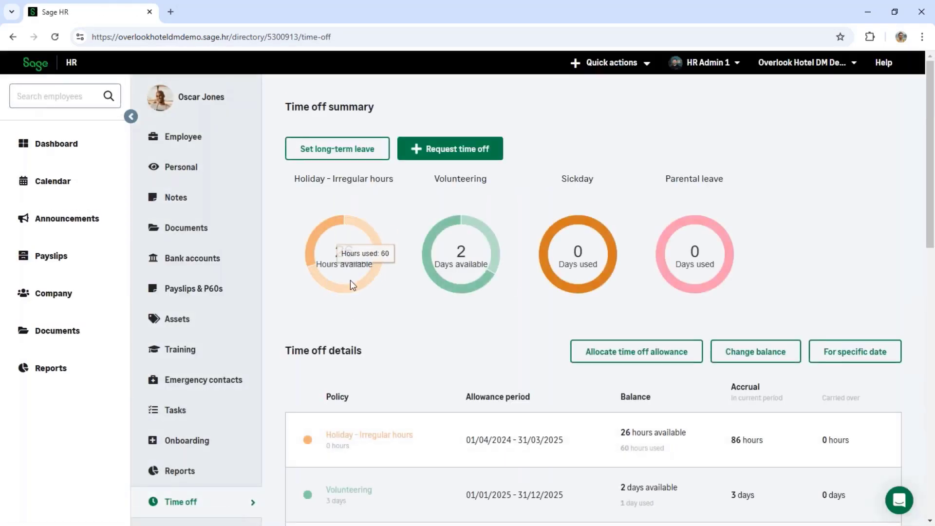
click(631, 364)
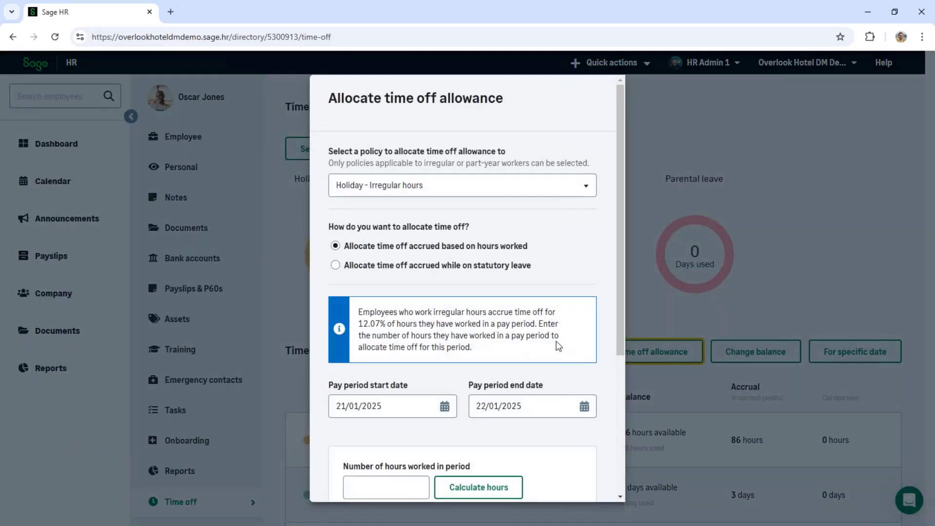
scroll(424, 417, down, 2)
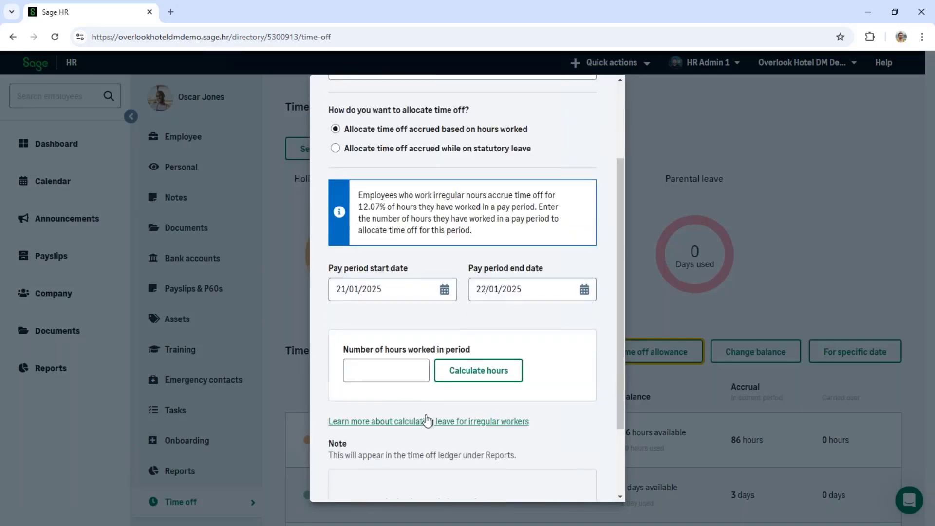
click(372, 370)
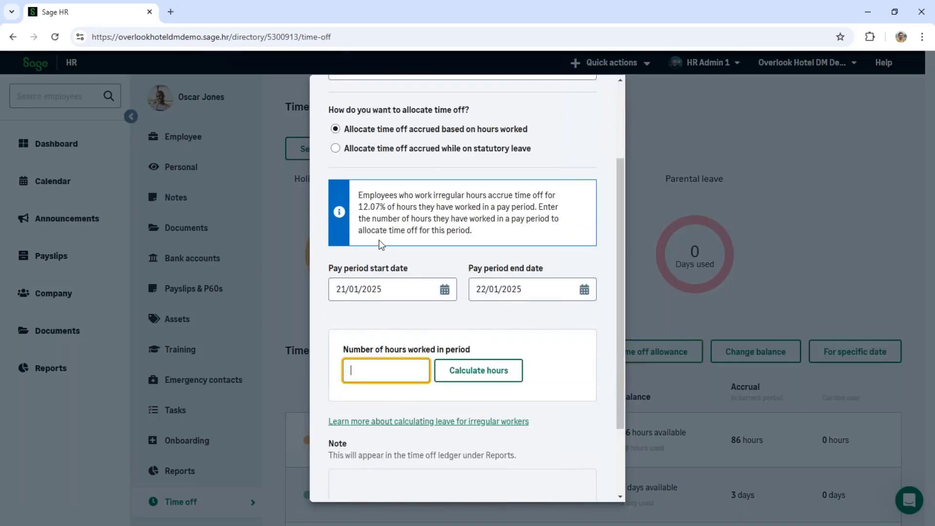
scroll(453, 319, up, 1)
scroll(453, 319, up, 2)
click(781, 119)
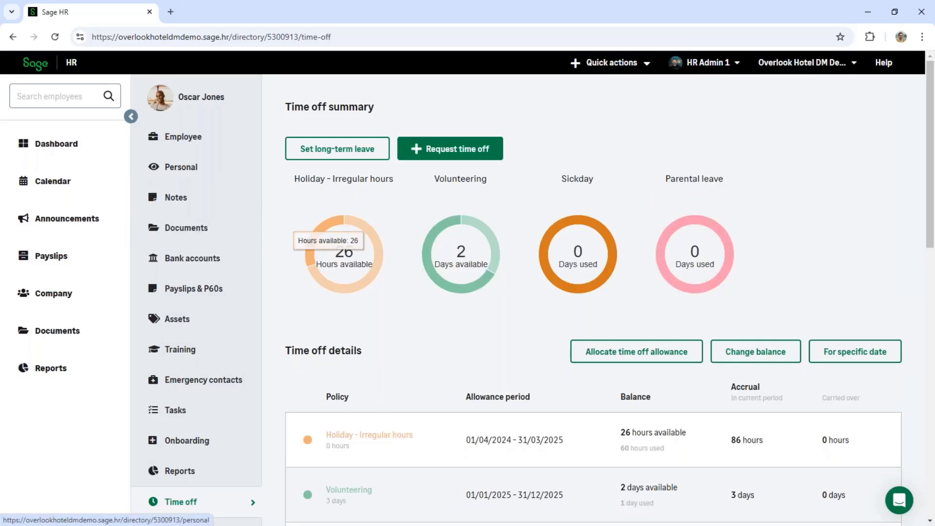
Open the individual allowances in the time off settings and look over the employees' allowances per policy
click(709, 63)
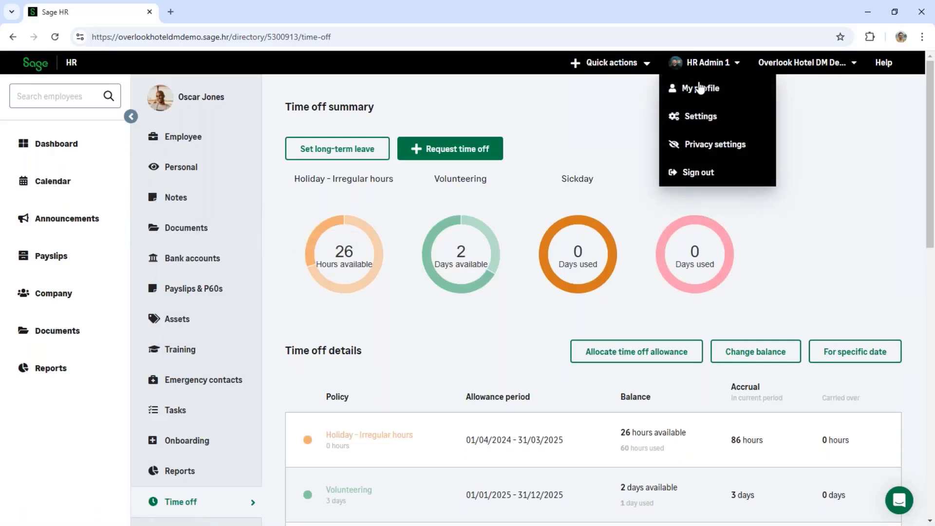
click(702, 118)
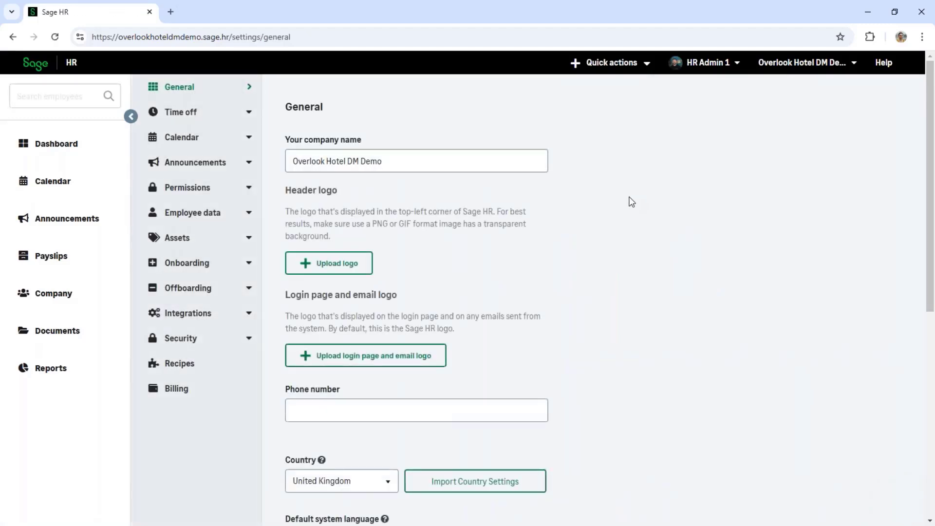
click(180, 112)
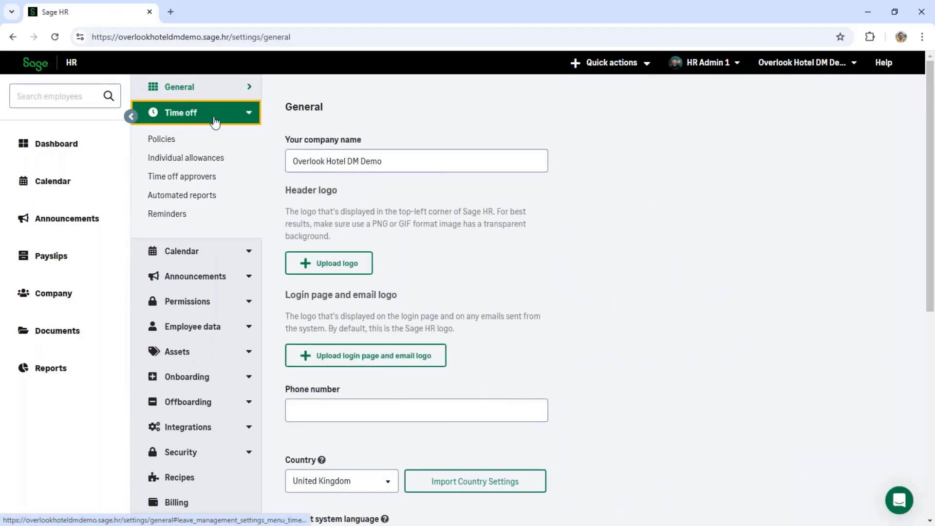
click(203, 143)
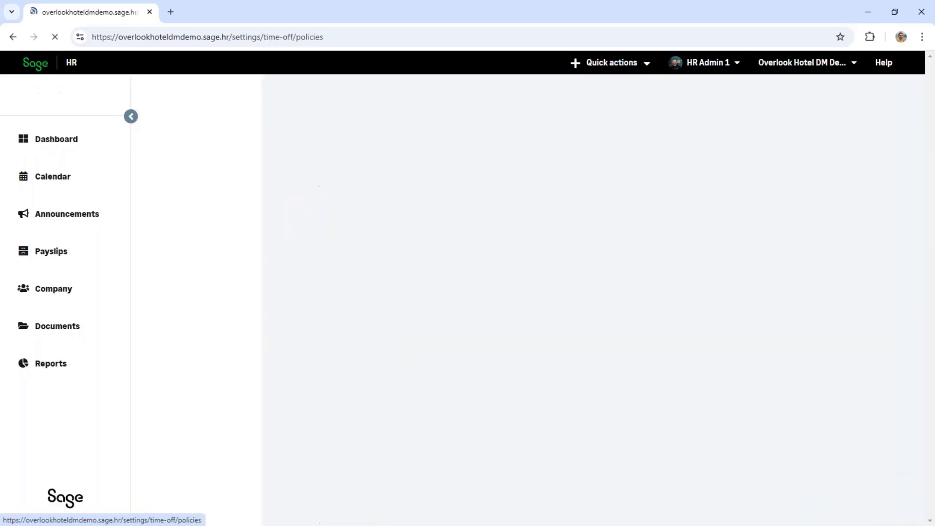
click(197, 159)
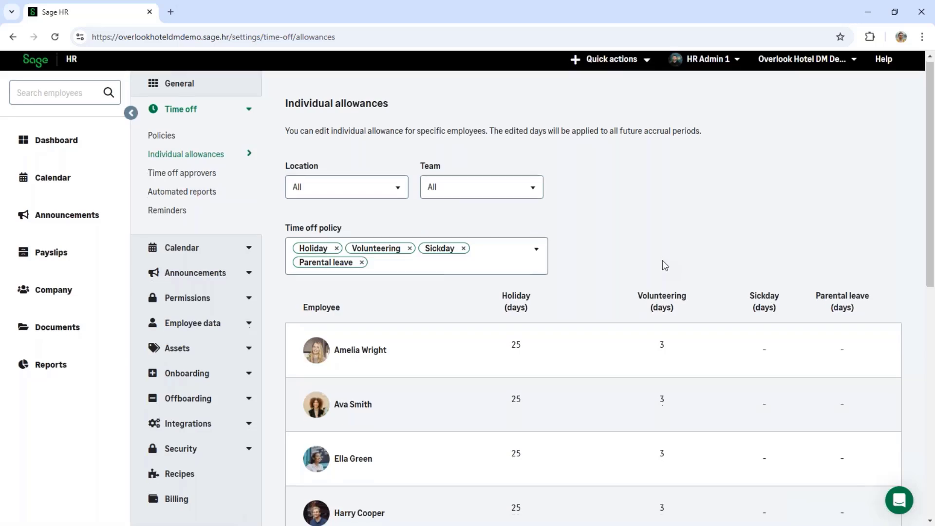
scroll(663, 261, down, 3)
scroll(663, 263, up, 4)
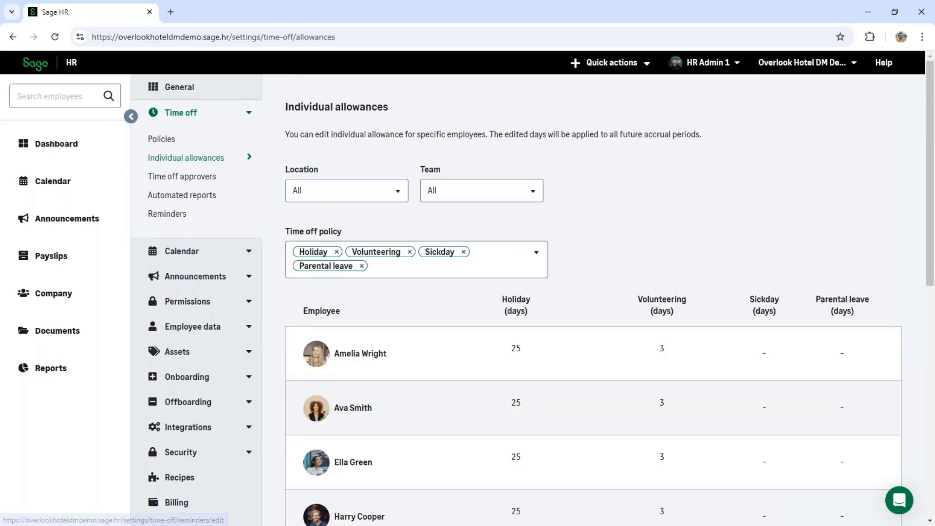
Set the Holiday allowance to 30 days for the employee listed directly above HR Admin 1
scroll(657, 287, down, 2)
scroll(654, 280, down, 1)
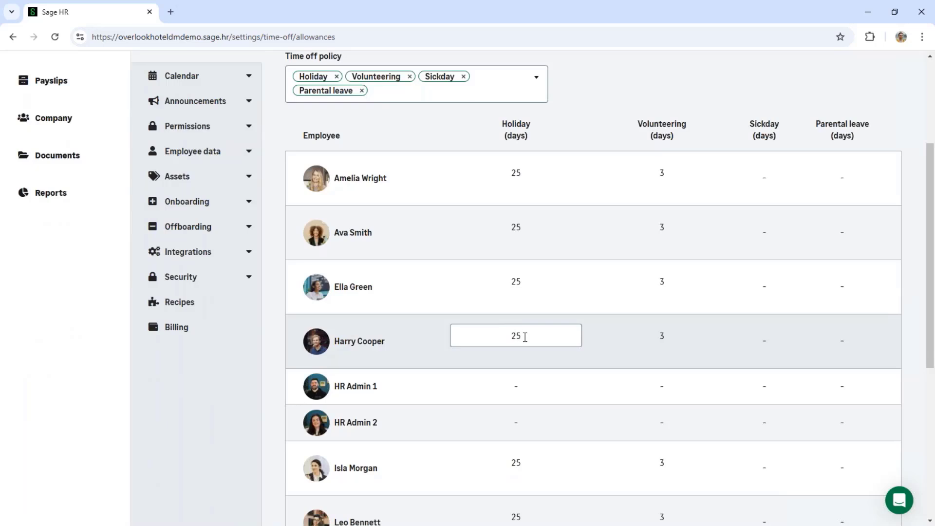
double_click(525, 337)
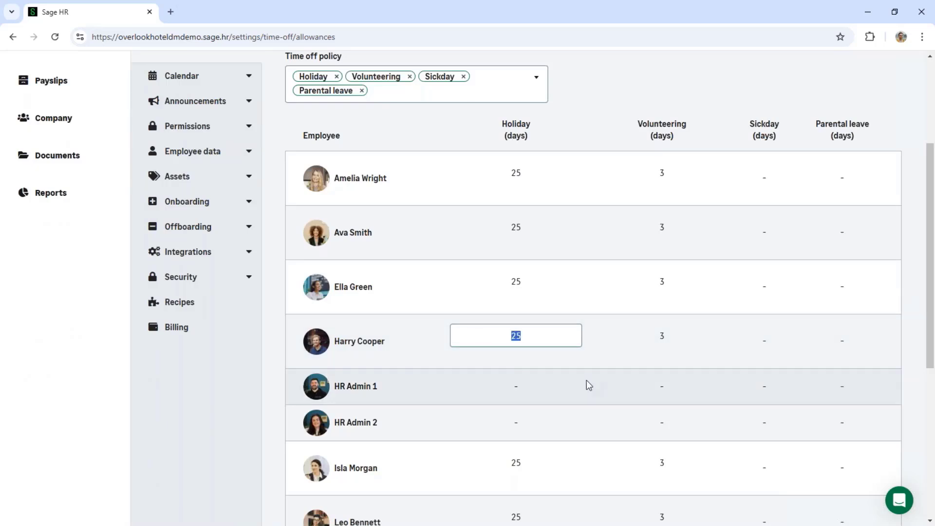
text(30)
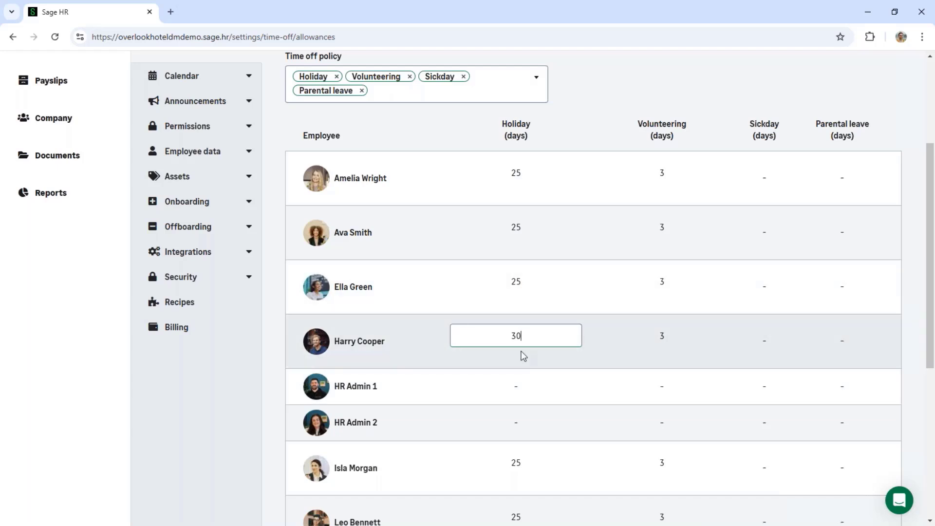
key(Tab)
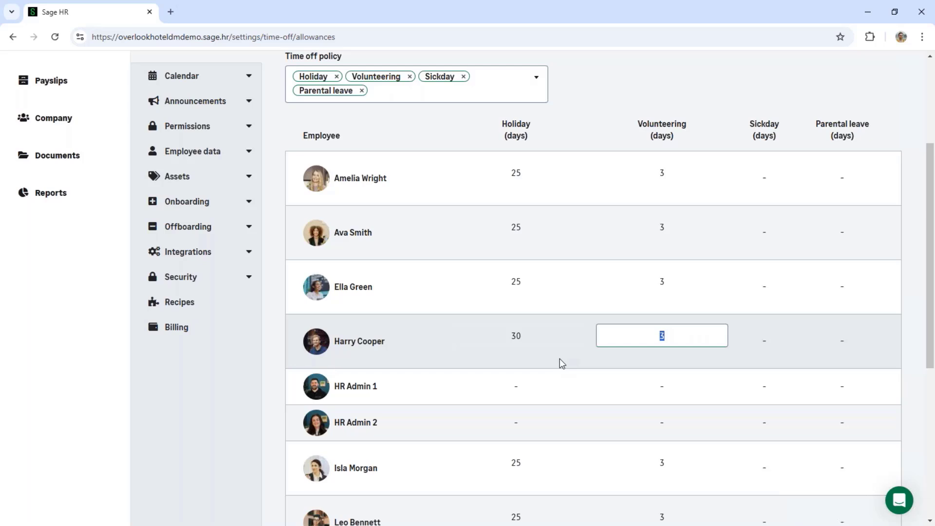
Set the Volunteering allowance to 6 days for the employee listed directly below HR Admin 2 and save the individual allowances
scroll(559, 358, down, 2)
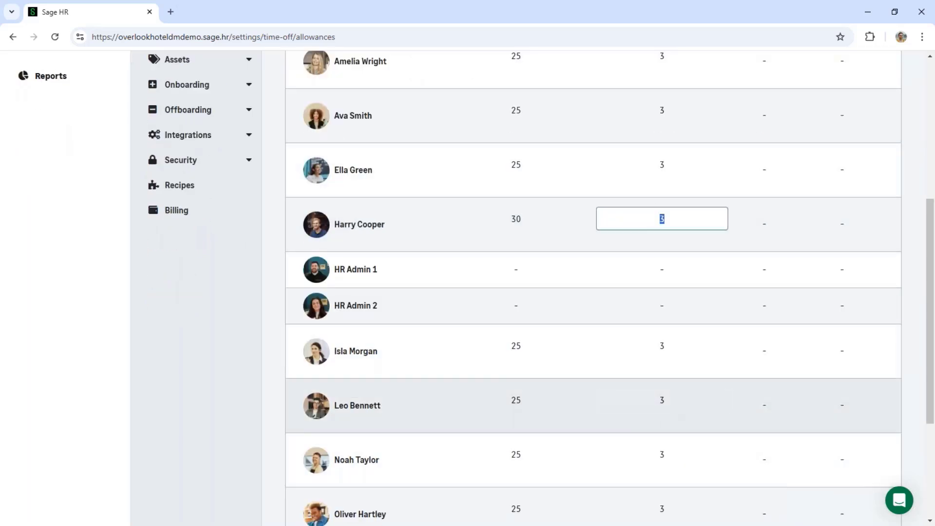
click(670, 361)
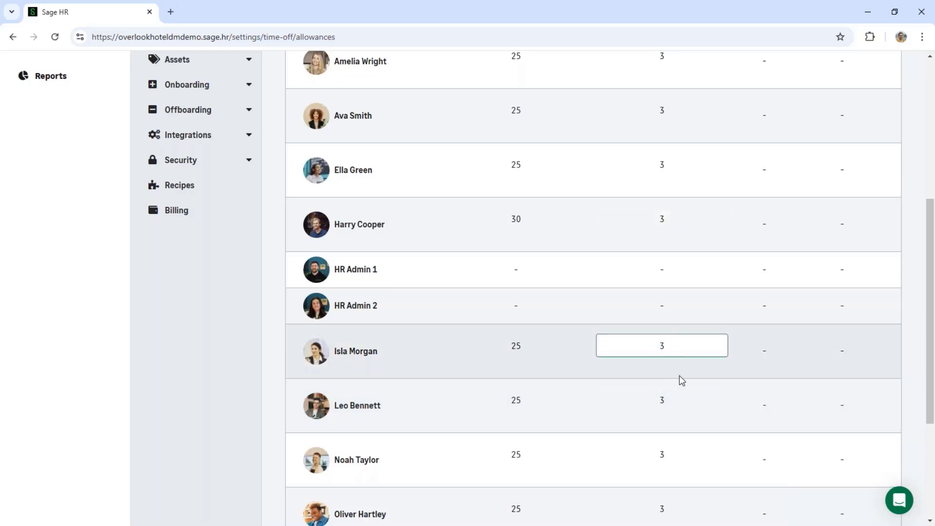
key(BackSpace)
text(6)
key(Tab)
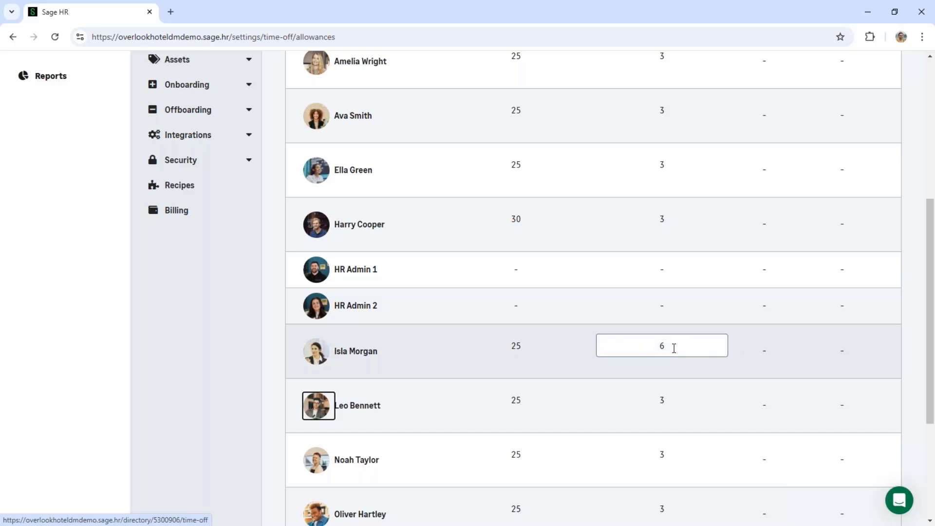
scroll(674, 348, down, 4)
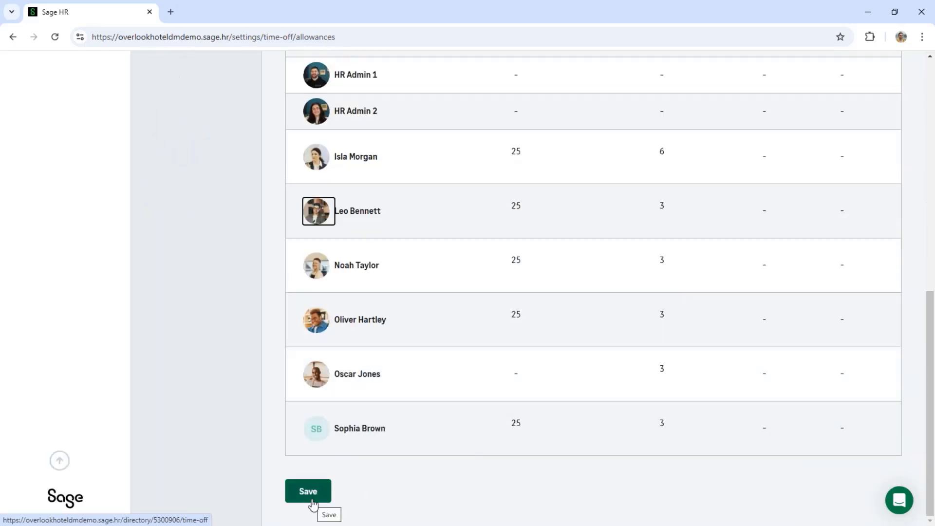
click(311, 501)
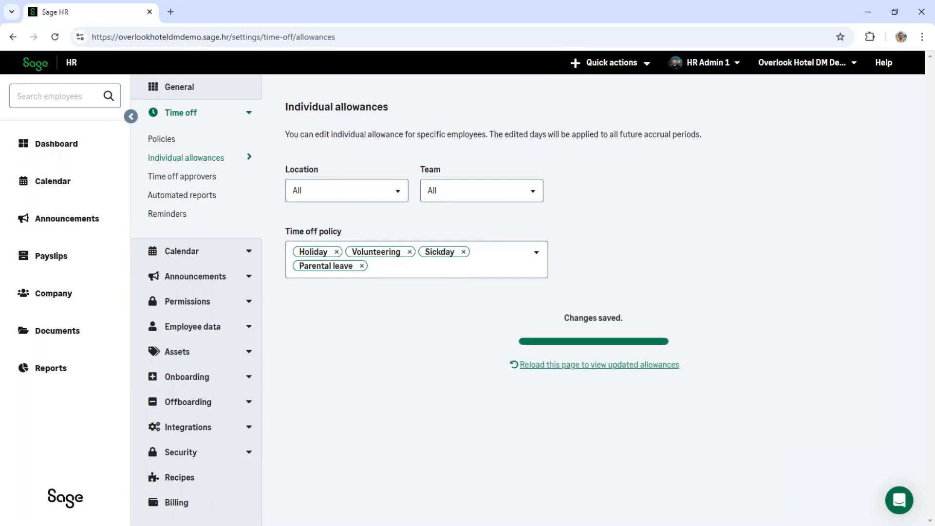
Reload the individual allowances and check the updated Holiday and Volunteering days across the employee list
click(592, 366)
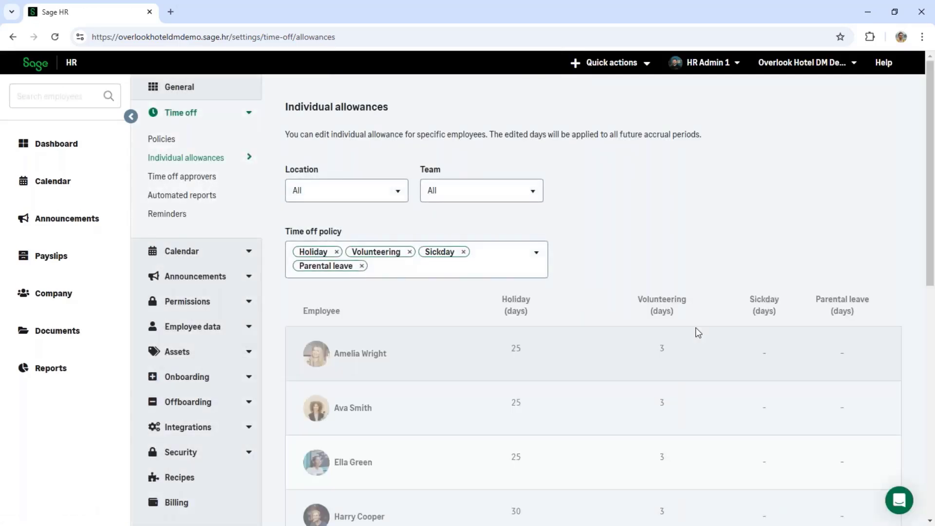
scroll(696, 327, down, 1)
scroll(520, 351, down, 3)
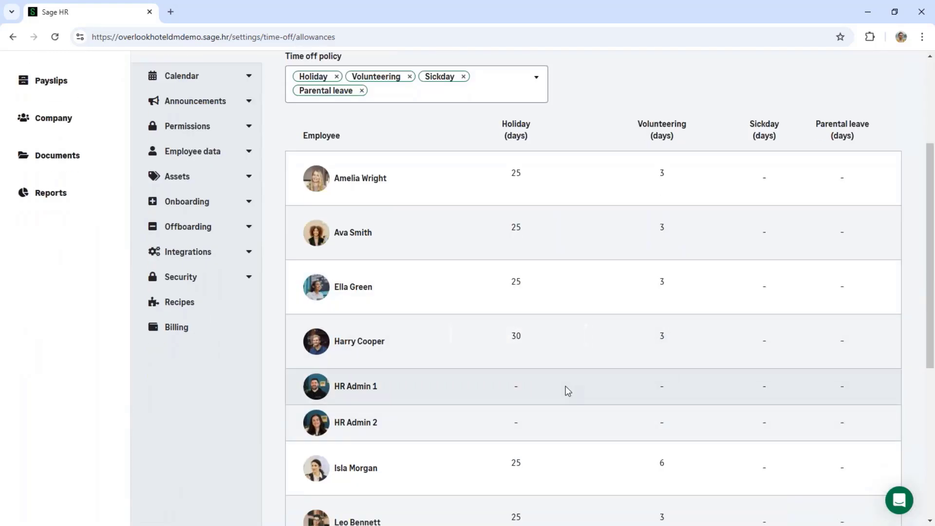
scroll(568, 391, down, 2)
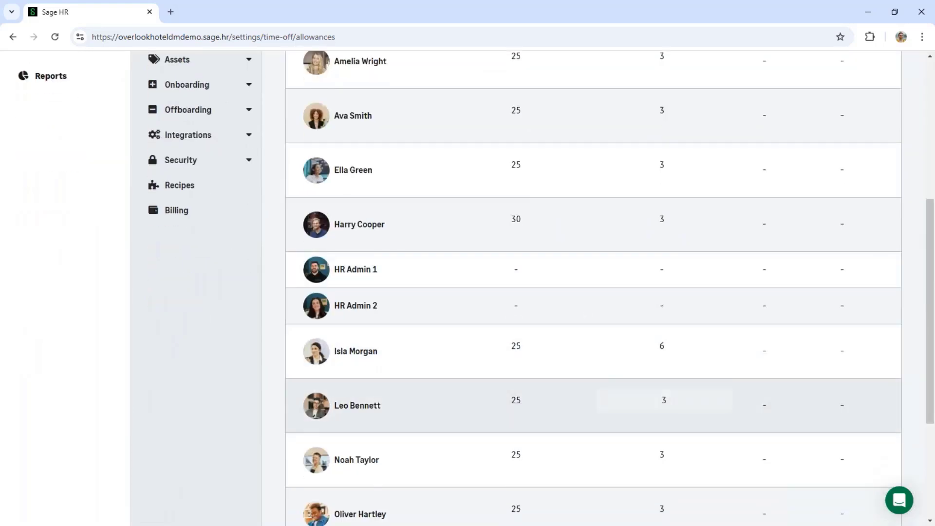
scroll(644, 388, down, 4)
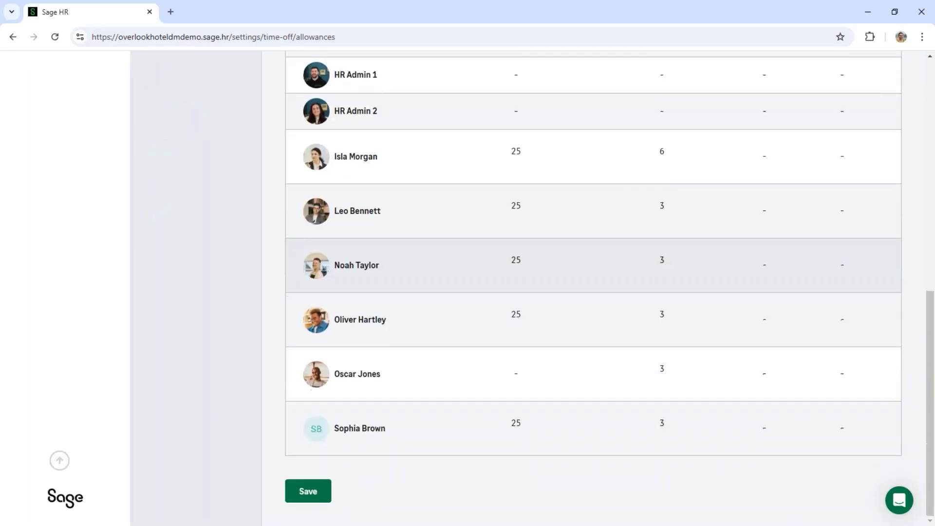
scroll(518, 383, up, 10)
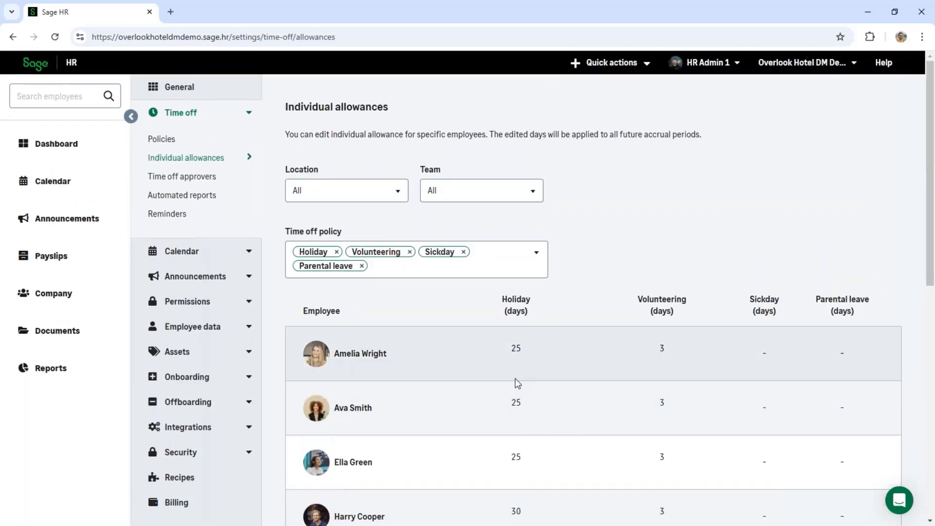
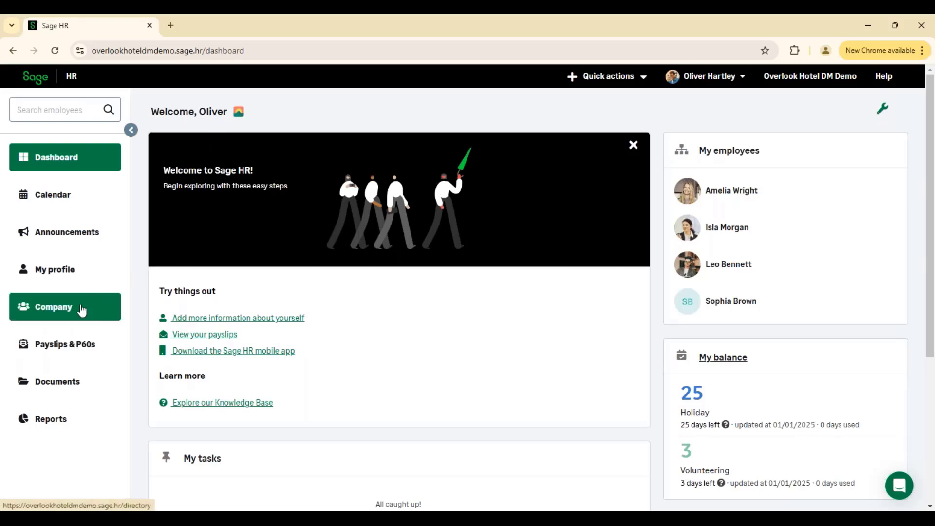
Open the company directory as the manager, switch to the org chart, and examine the reporting structure
click(82, 310)
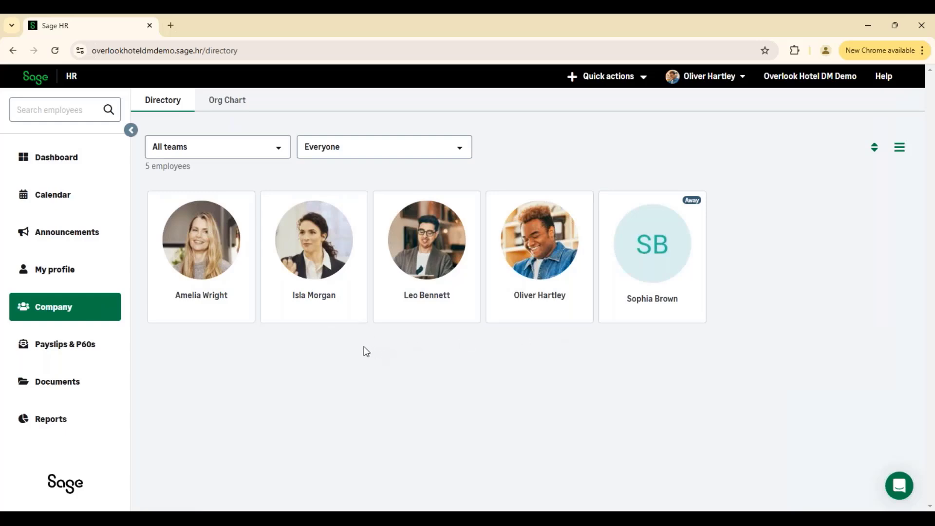
click(222, 102)
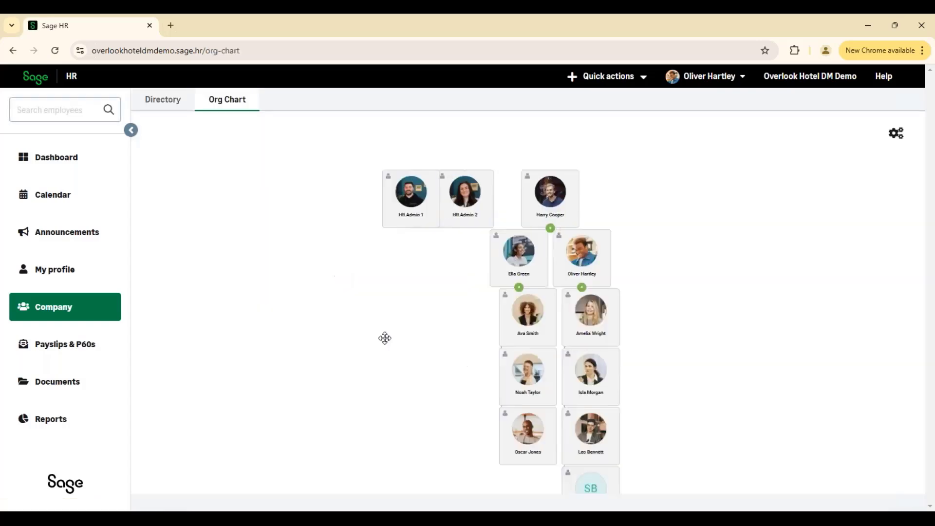
drag(484, 386, 462, 317)
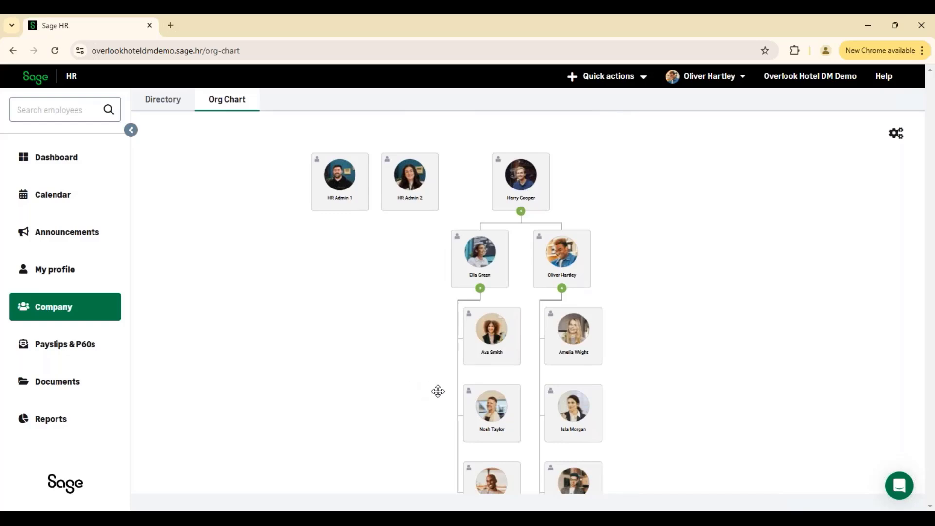
drag(436, 387, 412, 354)
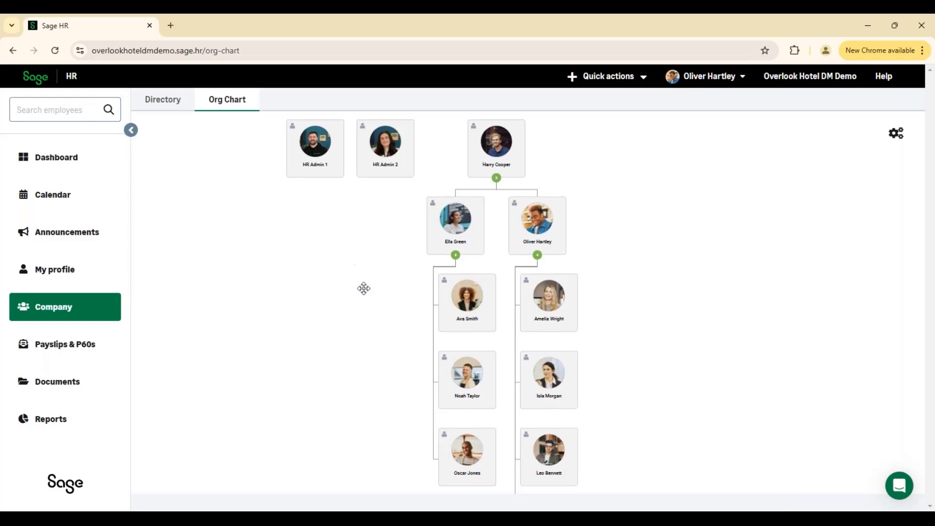
drag(362, 289, 418, 321)
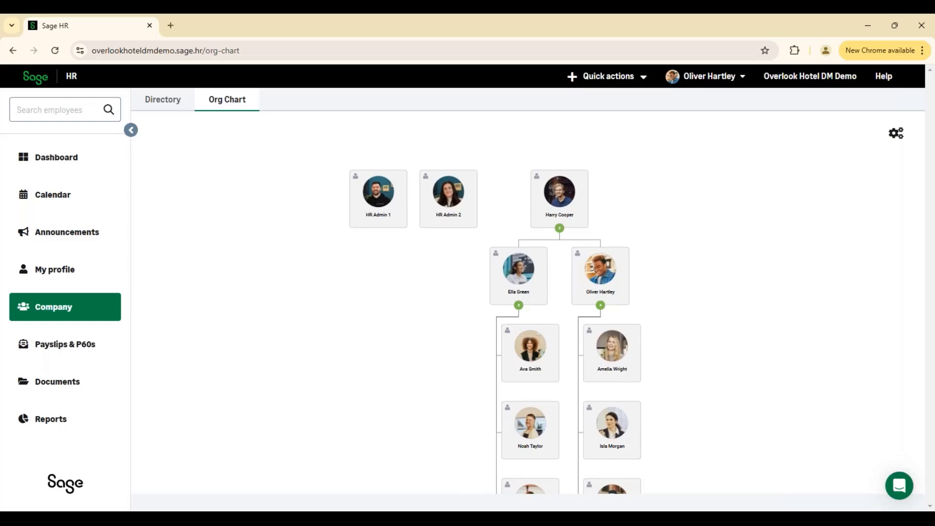
Return to the manager's dashboard and examine the employees, tasks, leave balance, upcoming time off and out-of-office sections
click(68, 161)
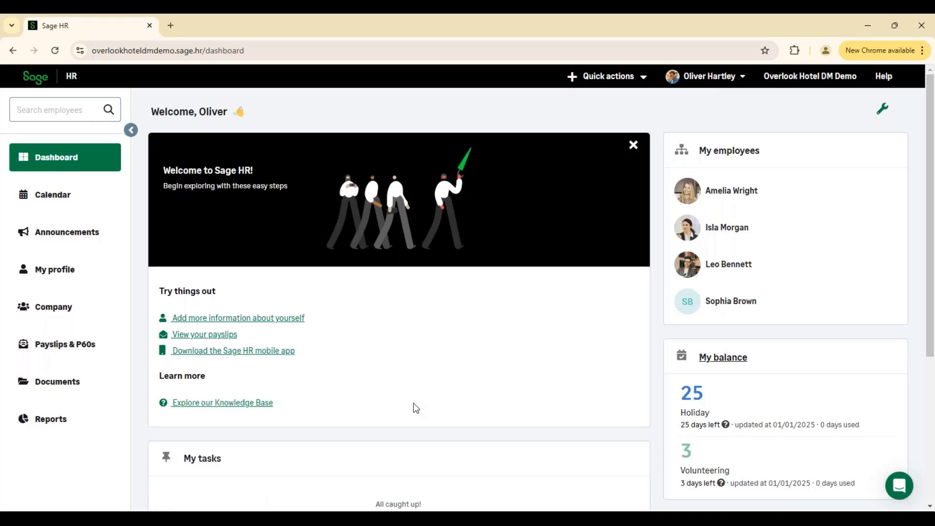
scroll(404, 415, down, 2)
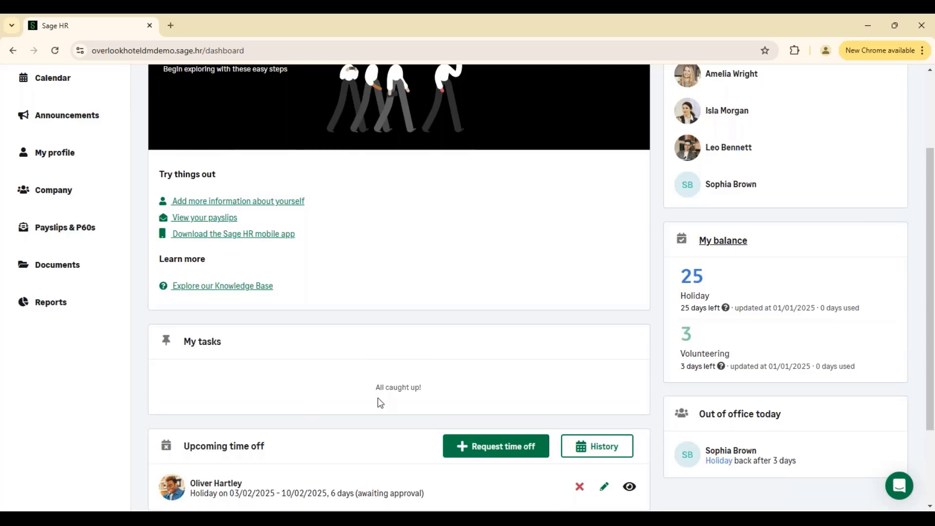
scroll(635, 380, up, 2)
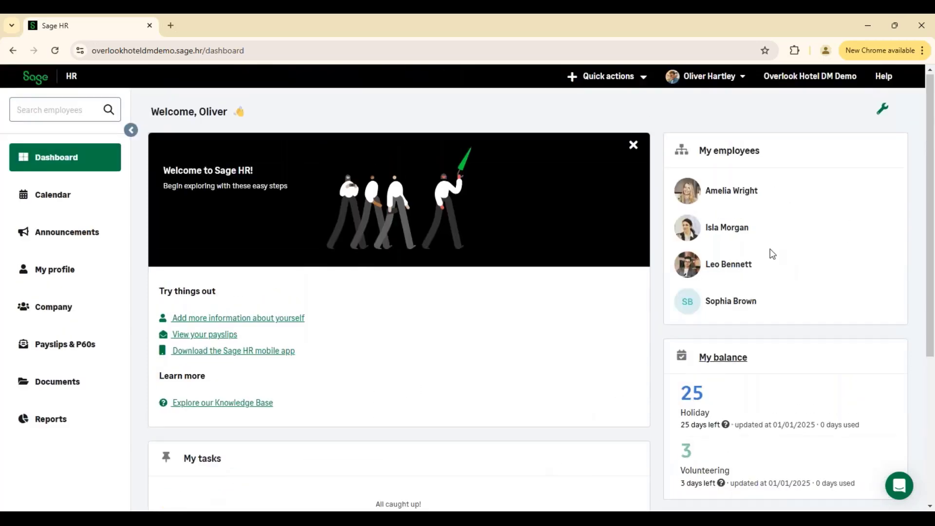
scroll(770, 253, down, 2)
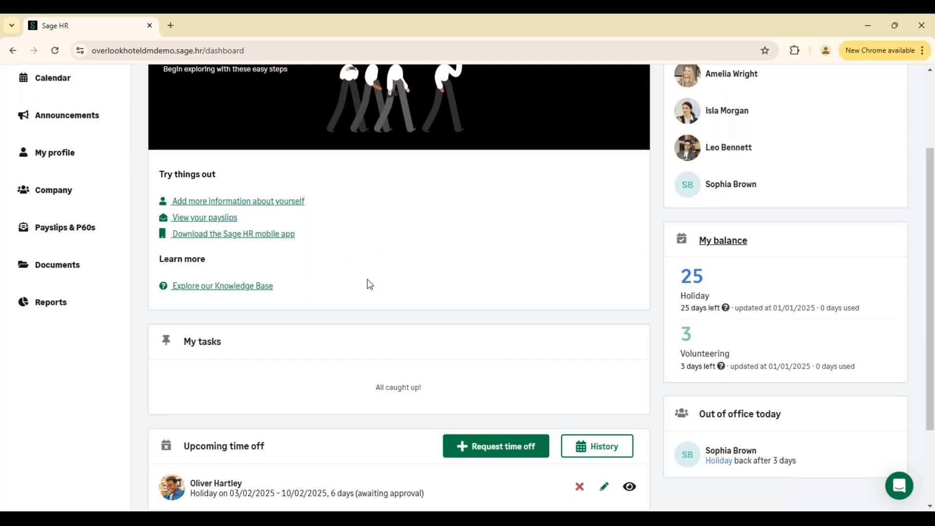
Start a time off request from the manager's dashboard using the Holiday policy and the multi-date option
scroll(369, 283, down, 3)
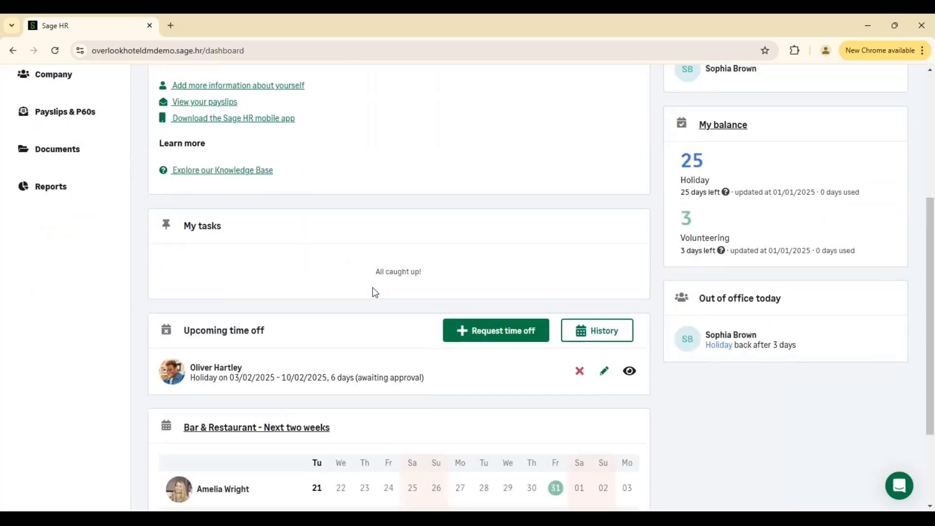
scroll(375, 293, down, 3)
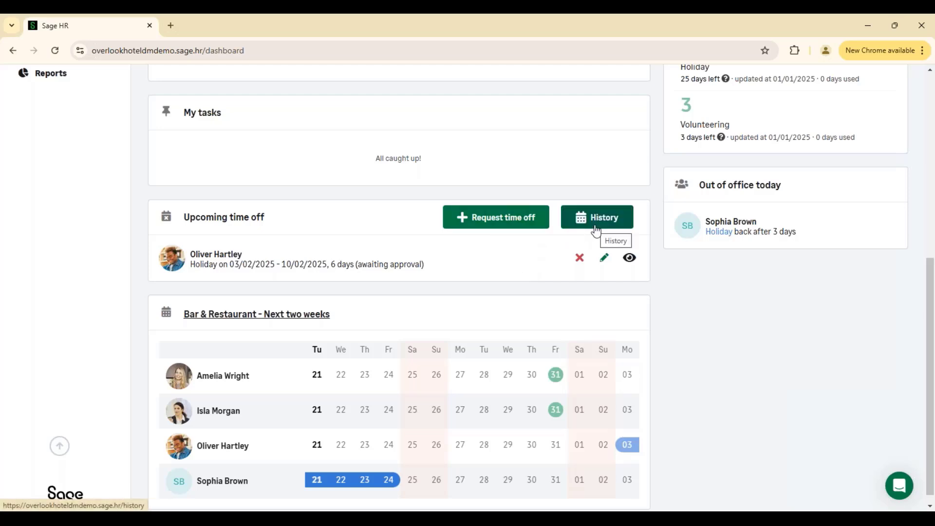
click(497, 225)
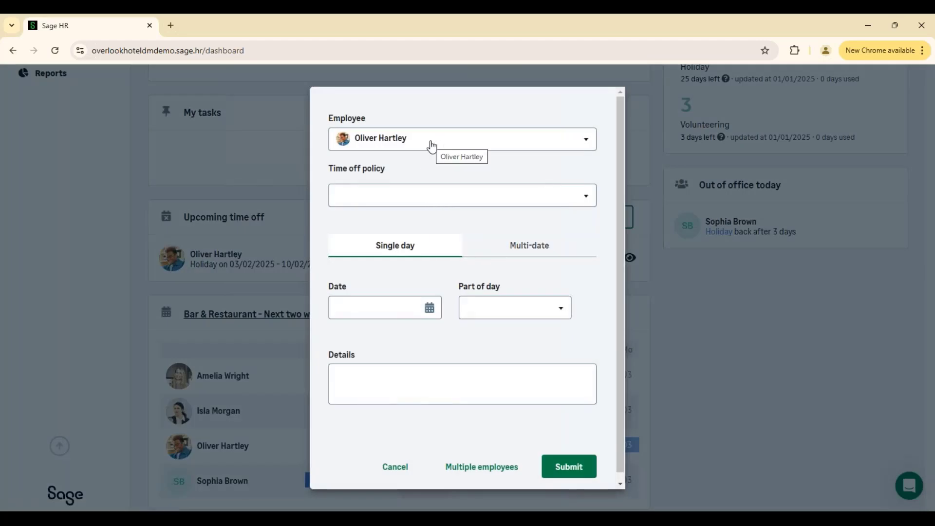
click(424, 204)
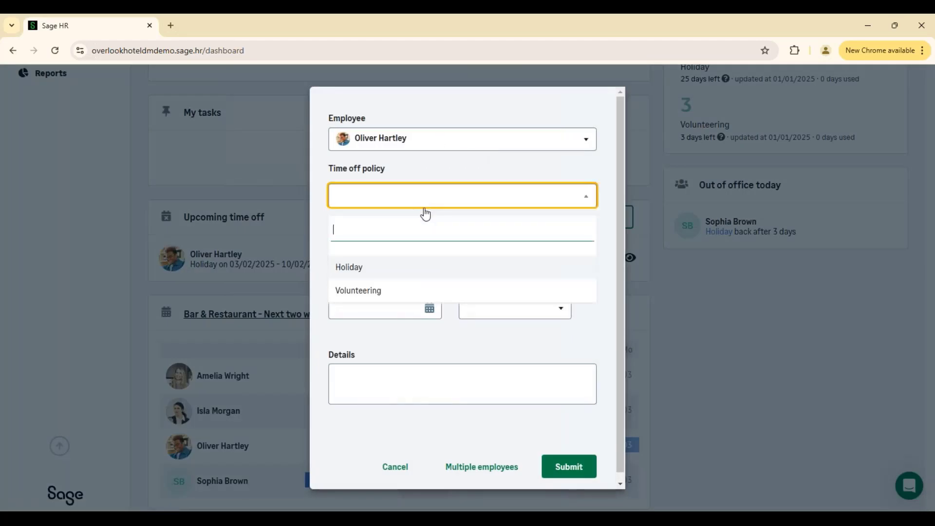
click(402, 271)
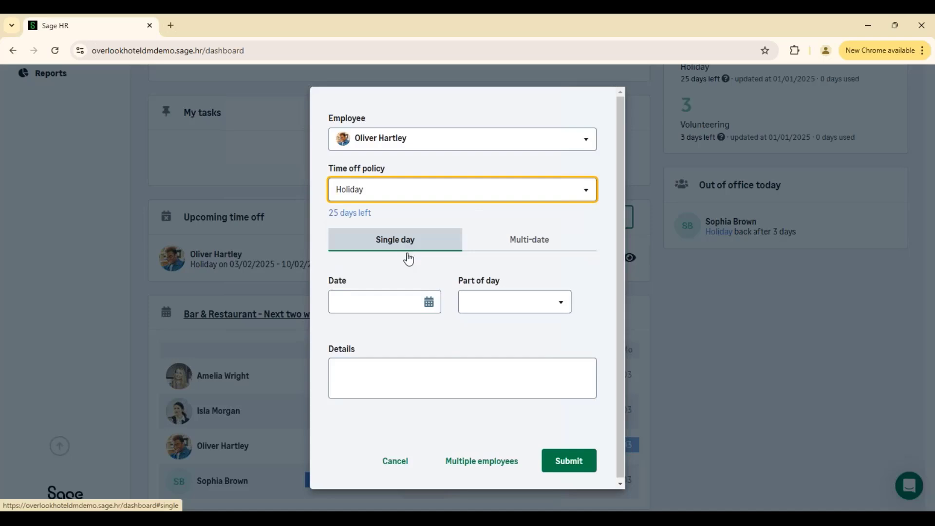
click(536, 247)
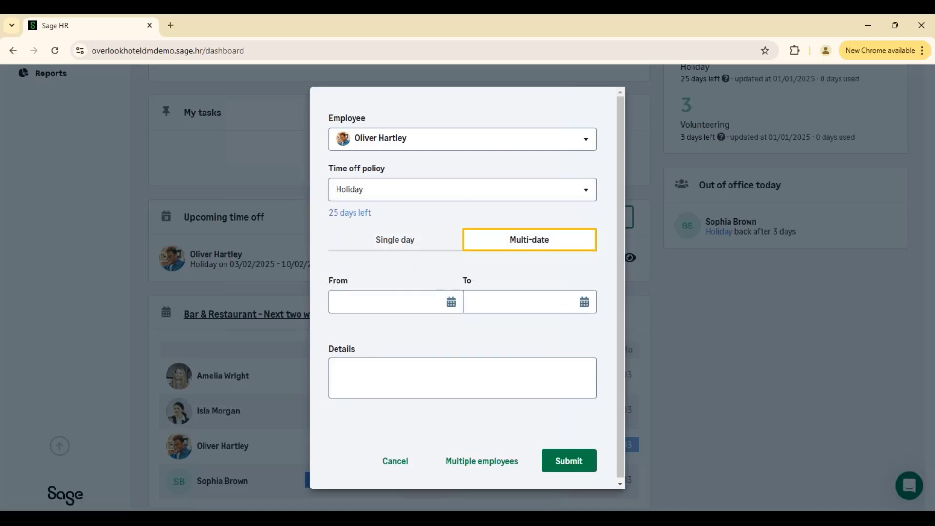
Set the holiday request's dates from 11/02/2025 to 14/02/2025
click(451, 304)
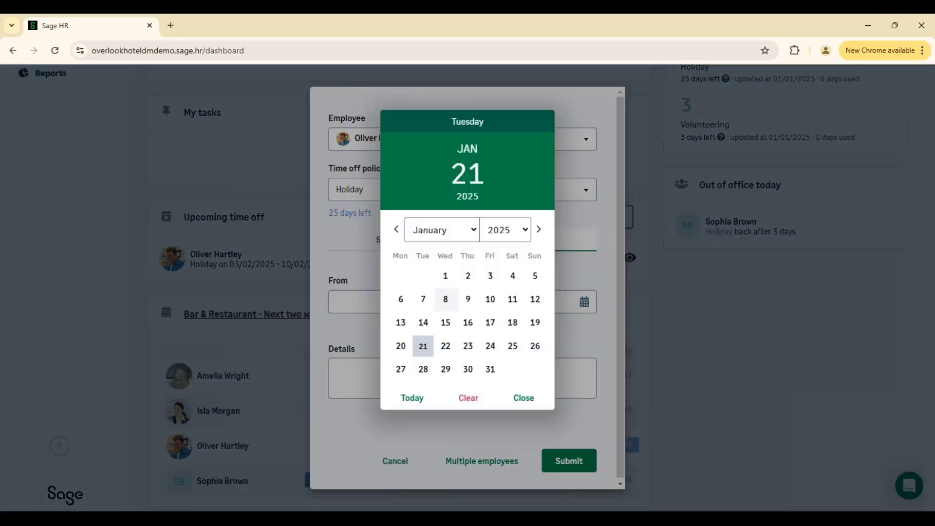
click(468, 229)
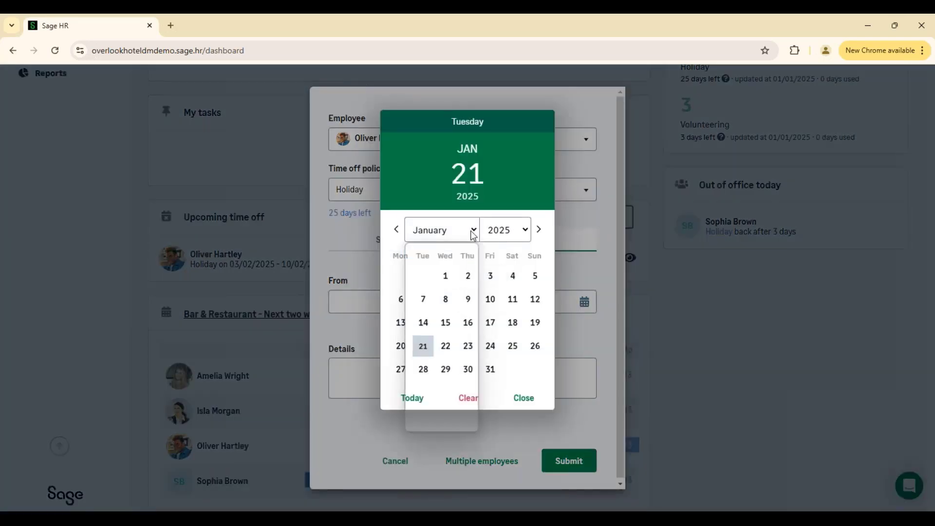
click(432, 266)
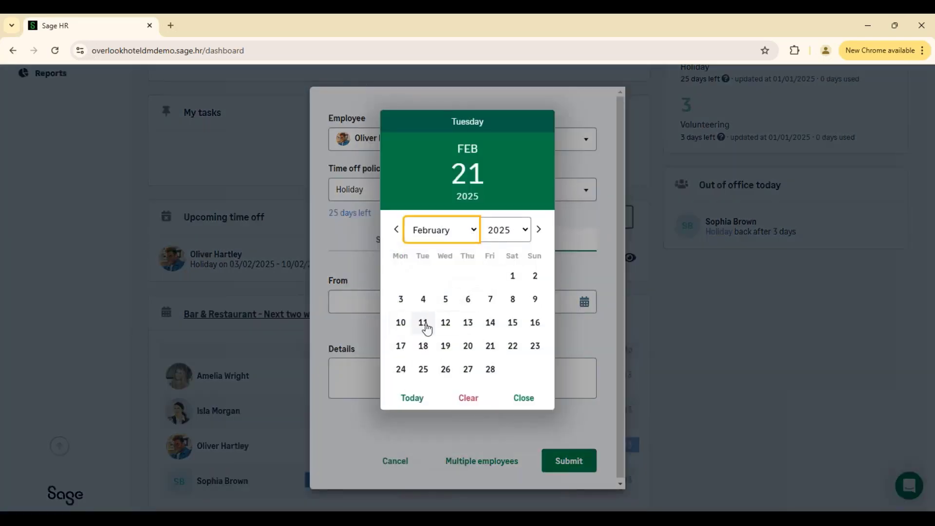
click(424, 325)
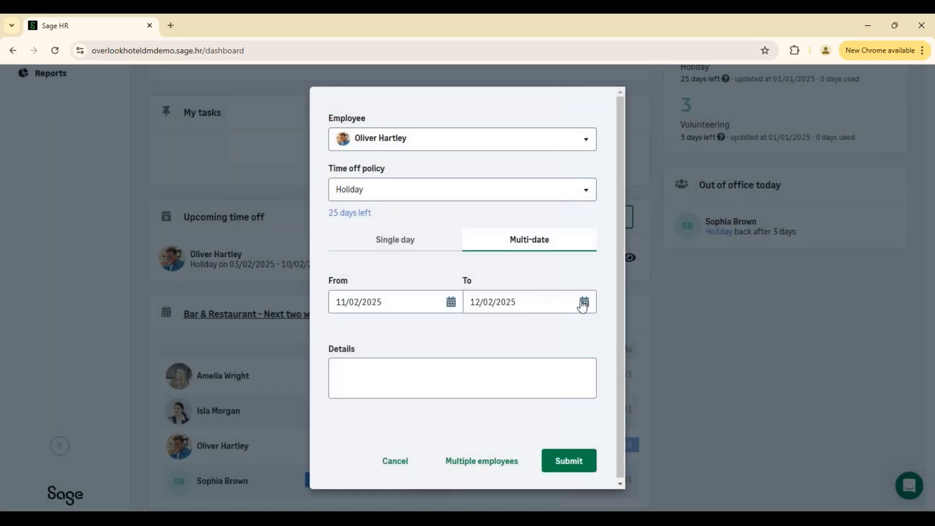
click(584, 302)
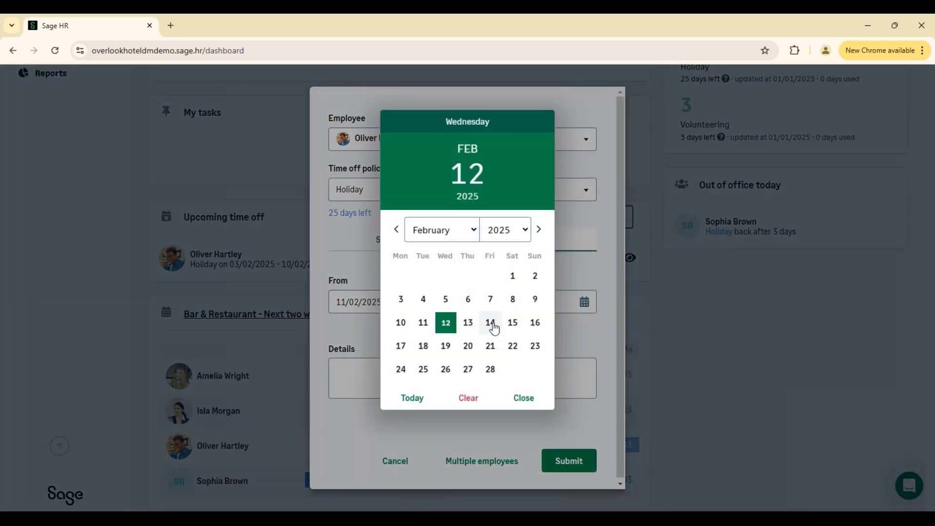
click(490, 323)
Enter "extending my annual leave" as the holiday request's details and submit it
click(397, 371)
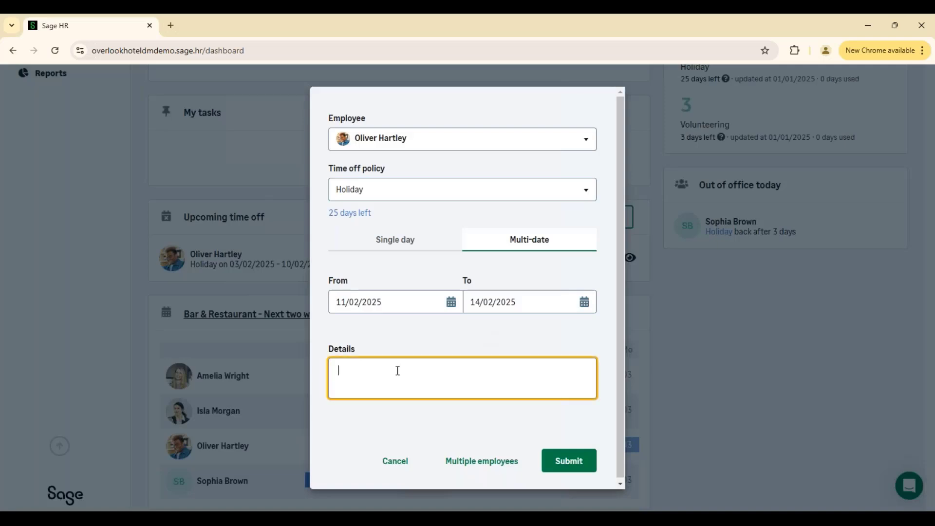
text(entending my annual leave)
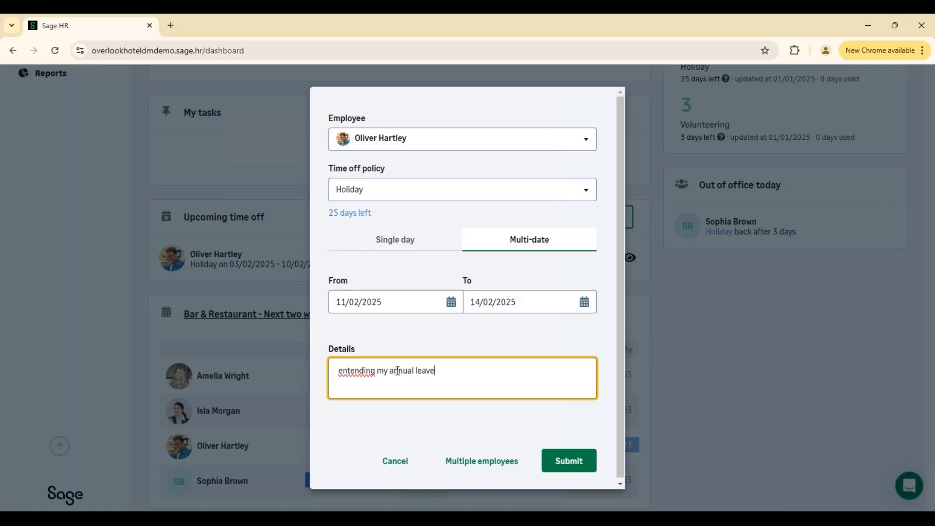
click(348, 370)
key(BackSpace)
text(x)
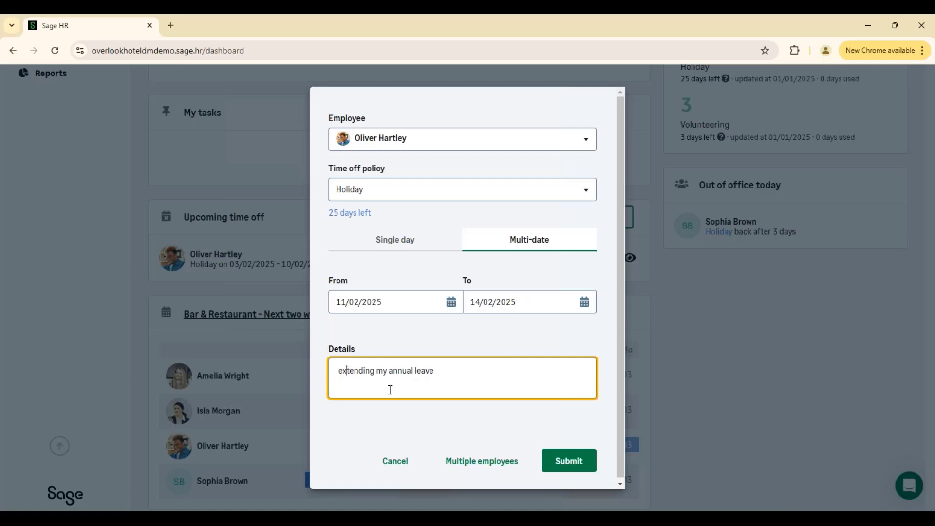
click(566, 468)
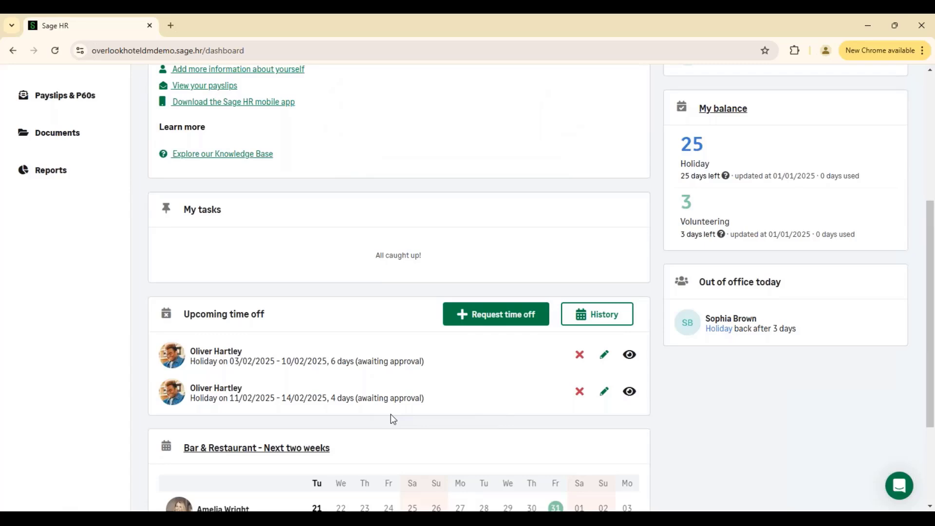
Open the first employee's profile in the company directory and examine their time off summary
scroll(394, 419, up, 5)
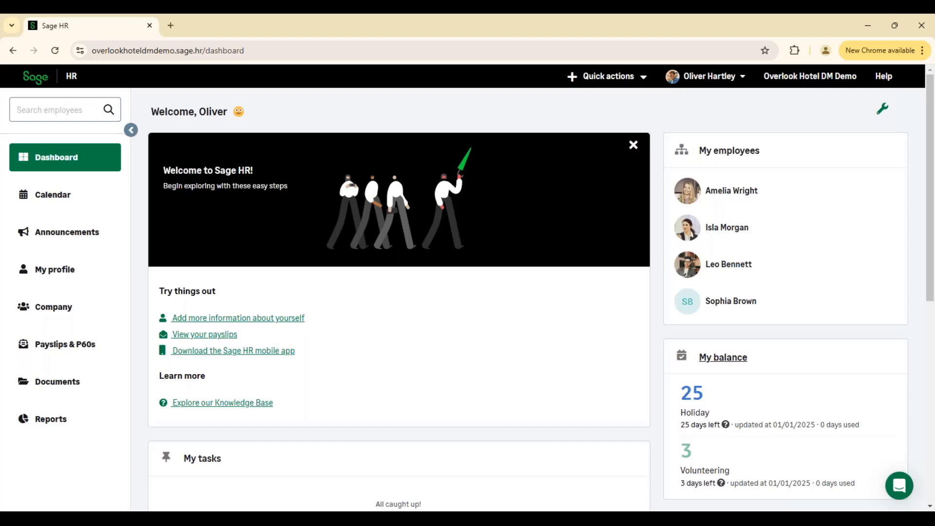
click(68, 310)
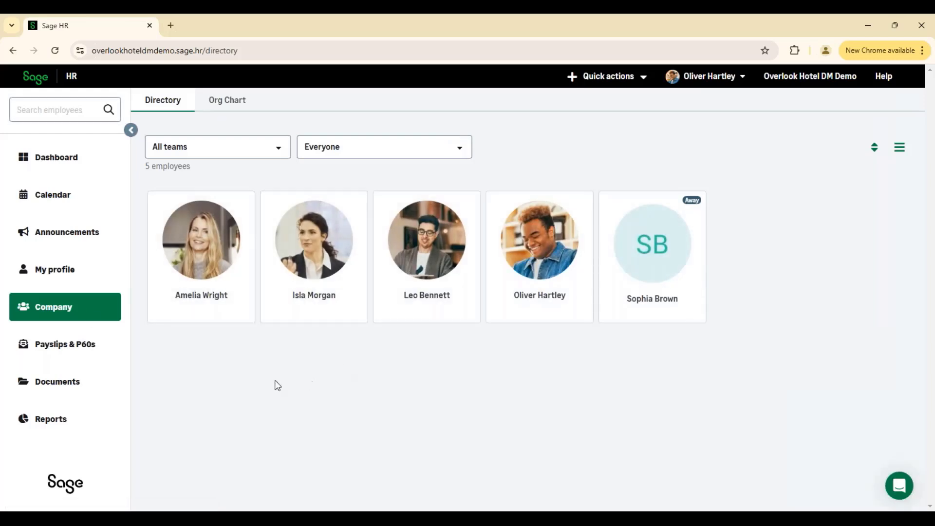
click(197, 295)
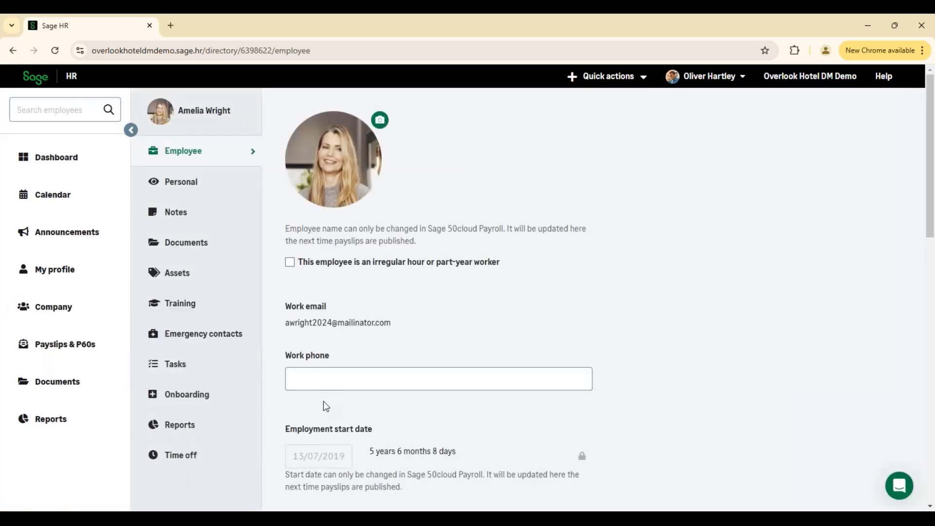
click(199, 458)
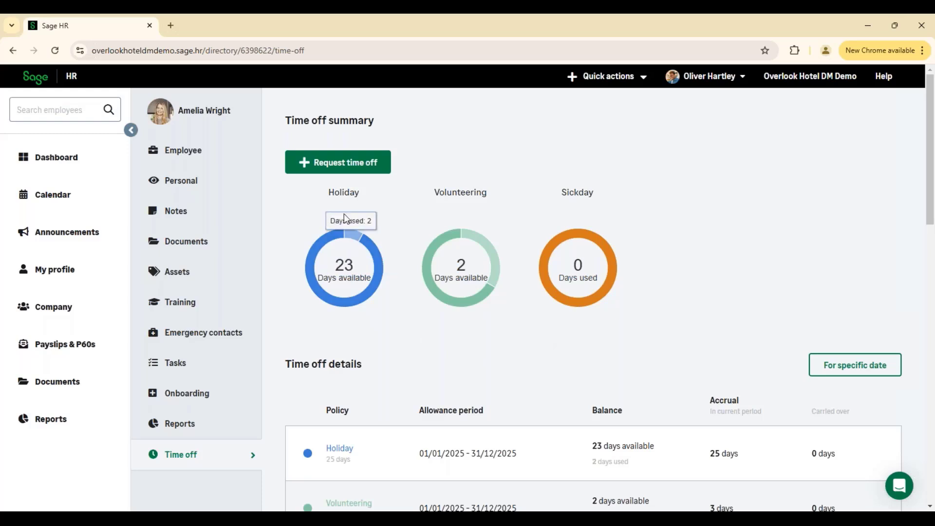
Start a multi-date Sickday request for this employee with 16/01/2025 as the start date
click(343, 170)
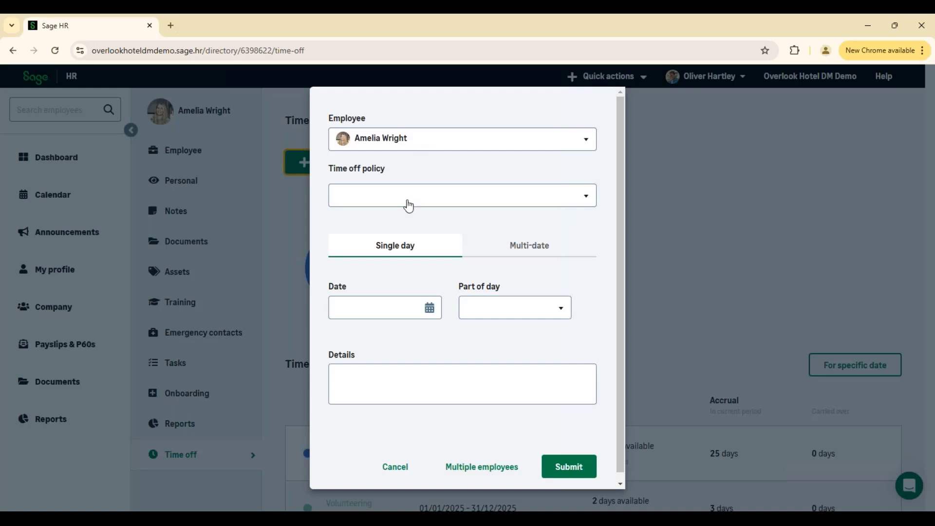
click(409, 205)
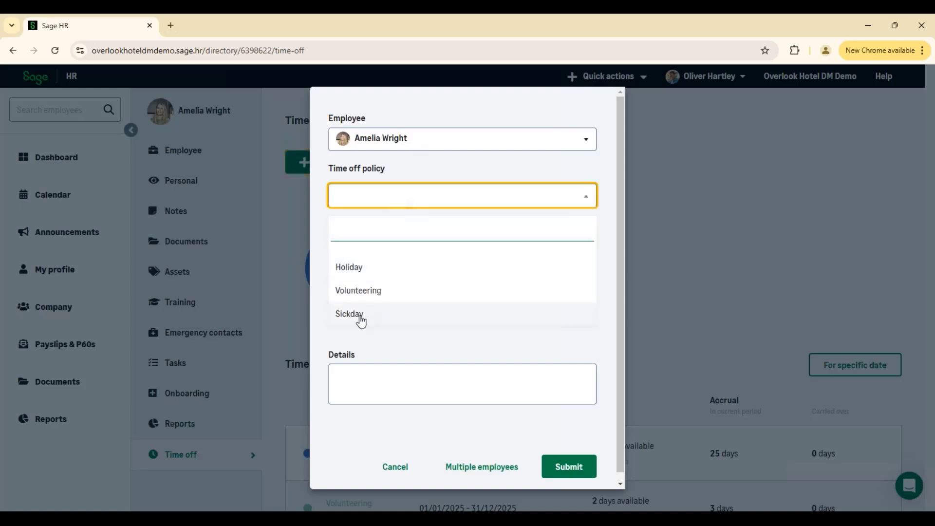
click(360, 317)
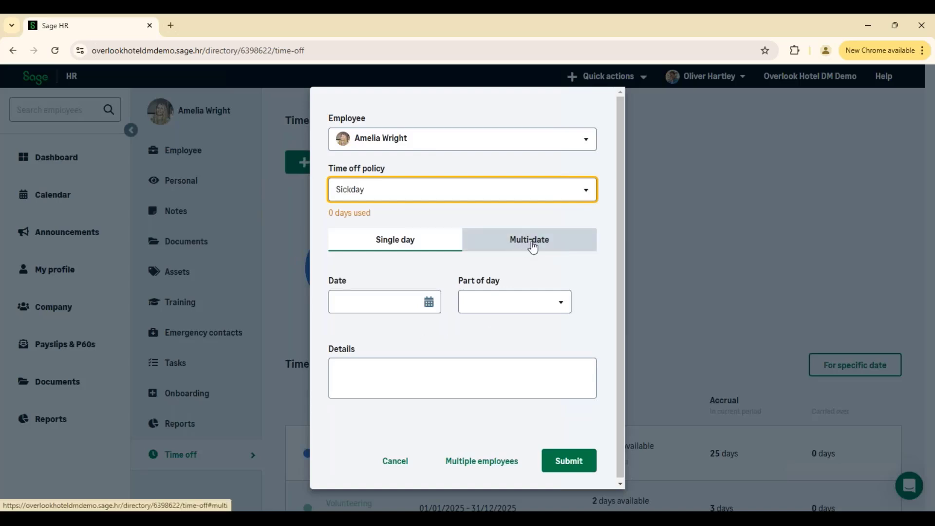
click(533, 247)
click(449, 302)
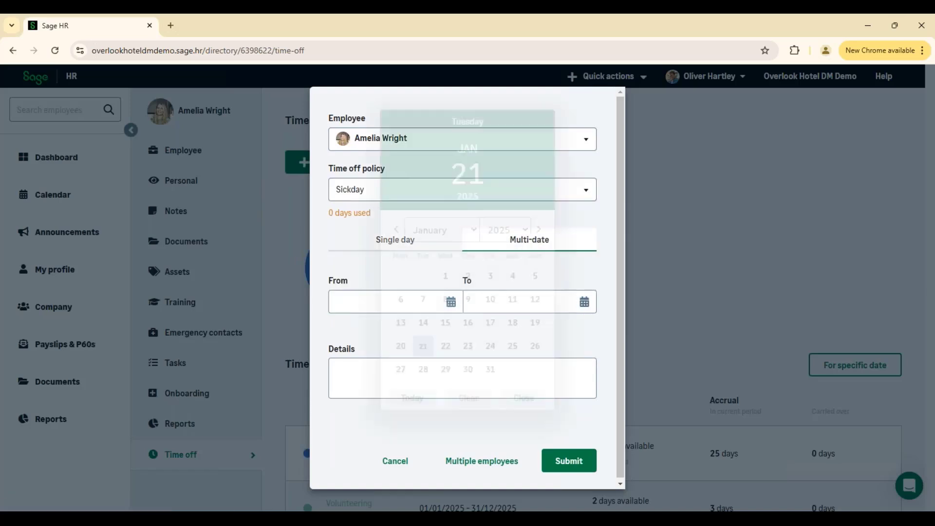
click(468, 322)
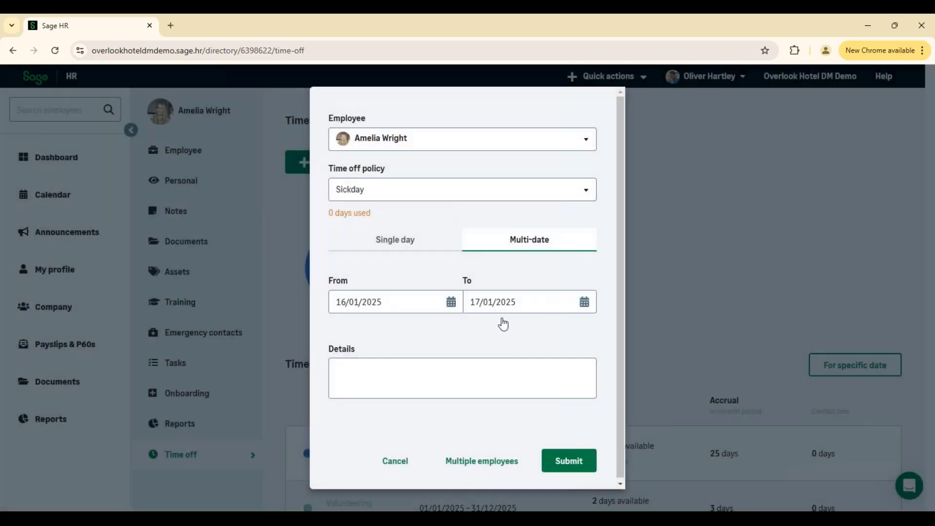
Enter "off with a migraine" as the sick day request's details and try to submit it
click(427, 371)
text(o)
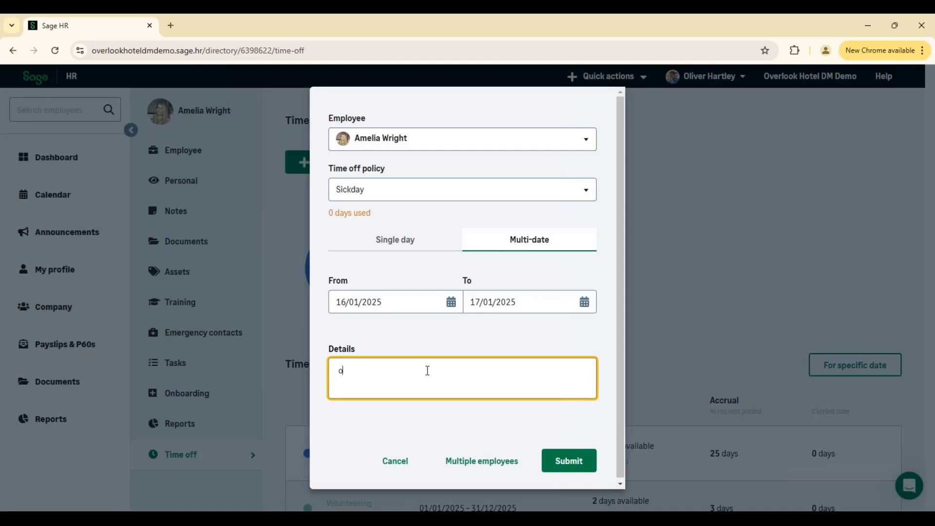
text(ff with a migraine)
click(573, 468)
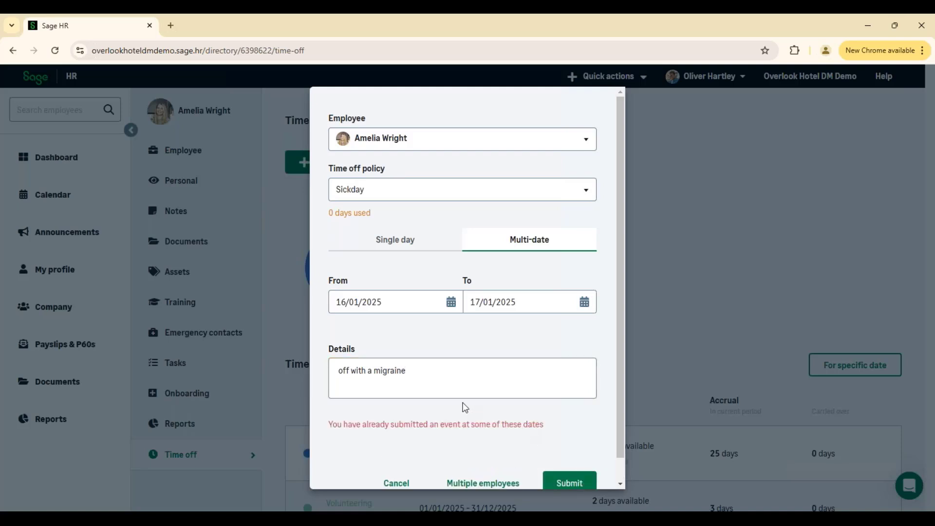
Change the sick day request's dates to 22/01/2025 through 23/01/2025 and submit it again
click(451, 302)
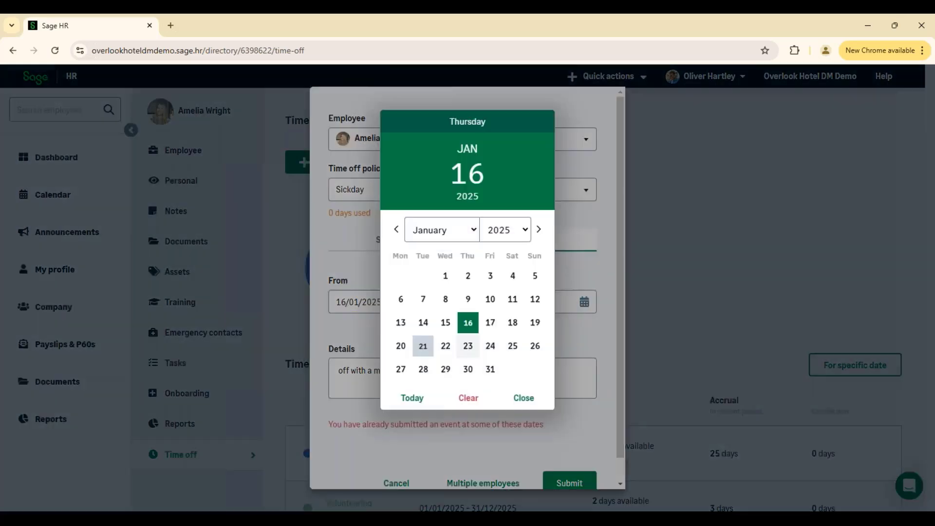
click(446, 345)
click(584, 303)
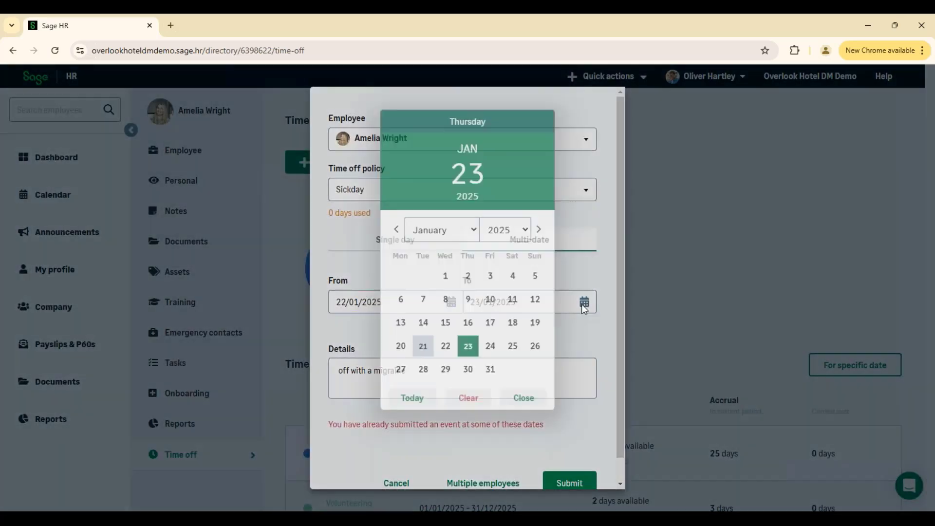
click(587, 332)
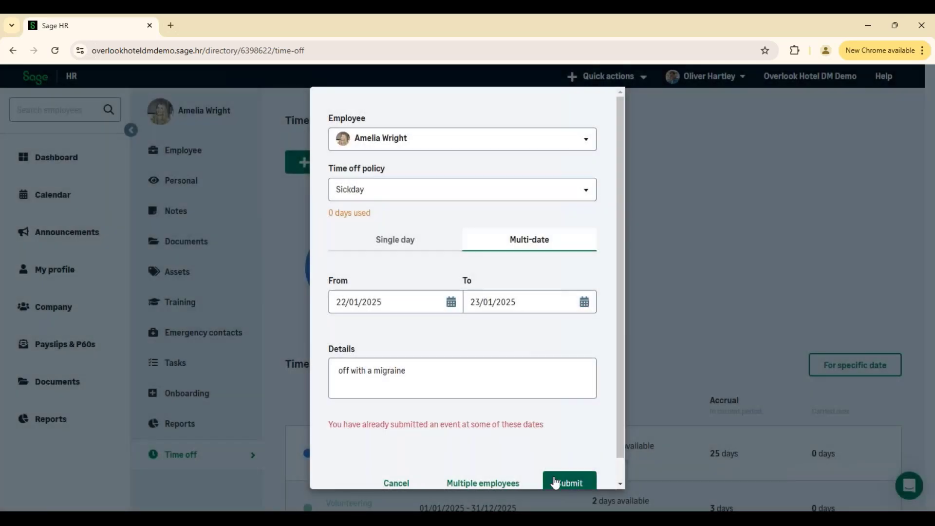
click(569, 483)
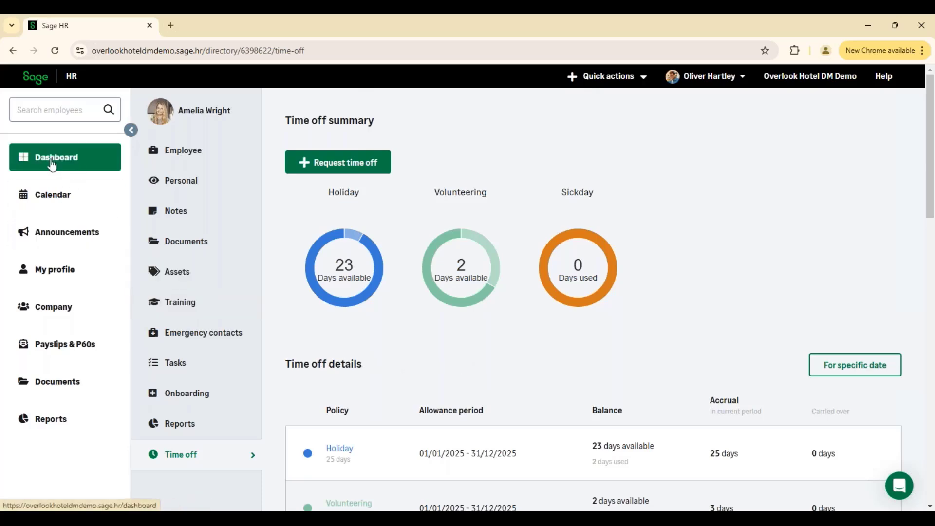
Return to the dashboard and view the details of the employee's pending Sickday request under My tasks, then close them
click(72, 161)
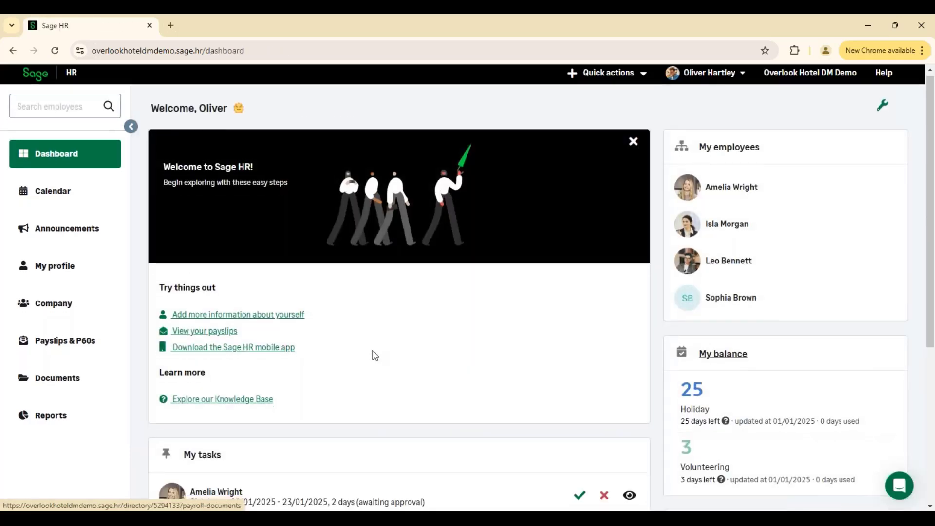
scroll(374, 353, down, 3)
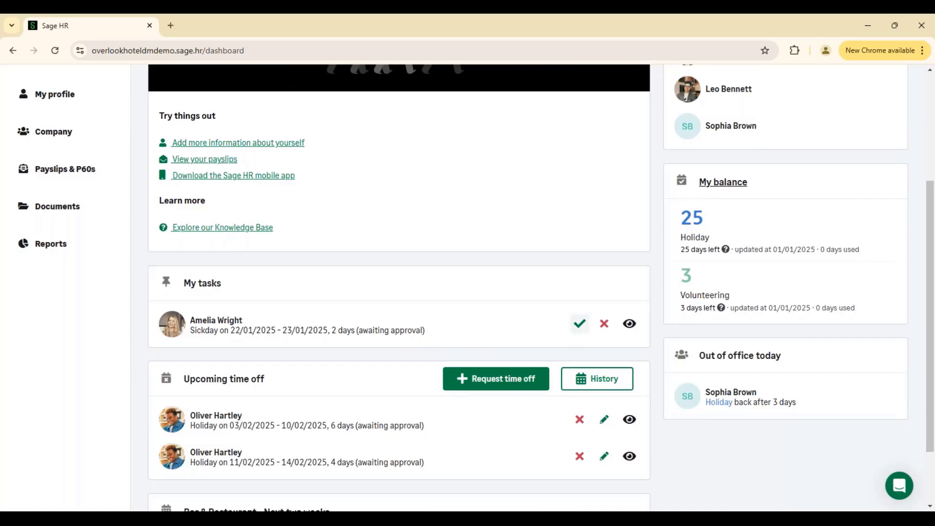
click(635, 330)
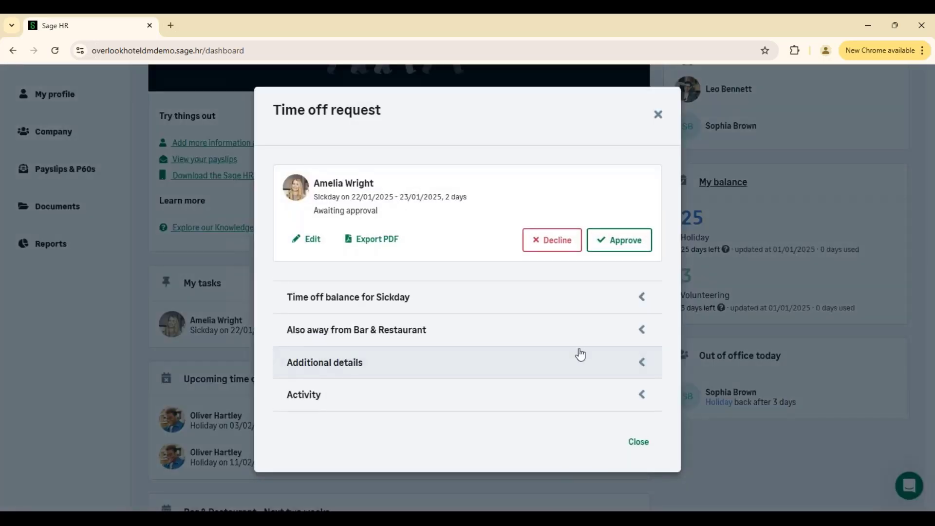
click(638, 442)
Approve the employee's pending Sickday request for 22/01/2025 to 23/01/2025 under My tasks, with the email notification to the employee turned off
click(580, 326)
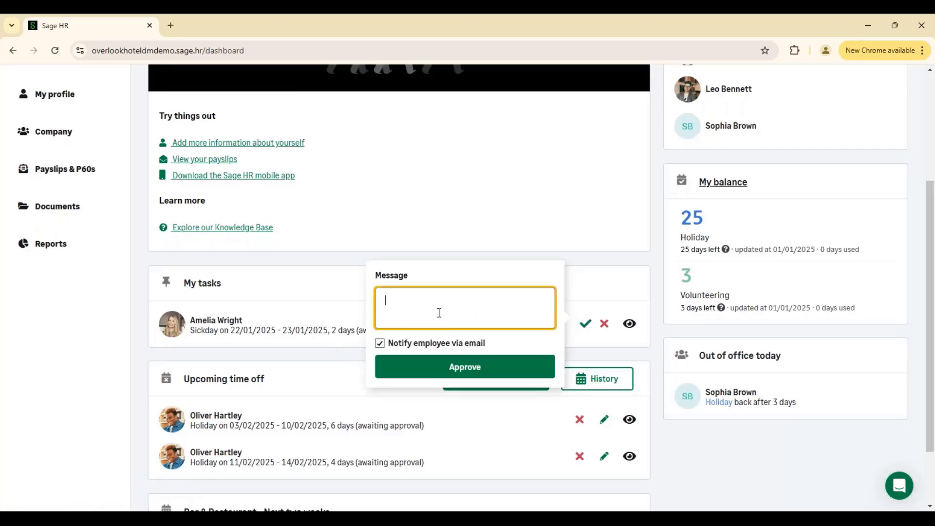
click(380, 344)
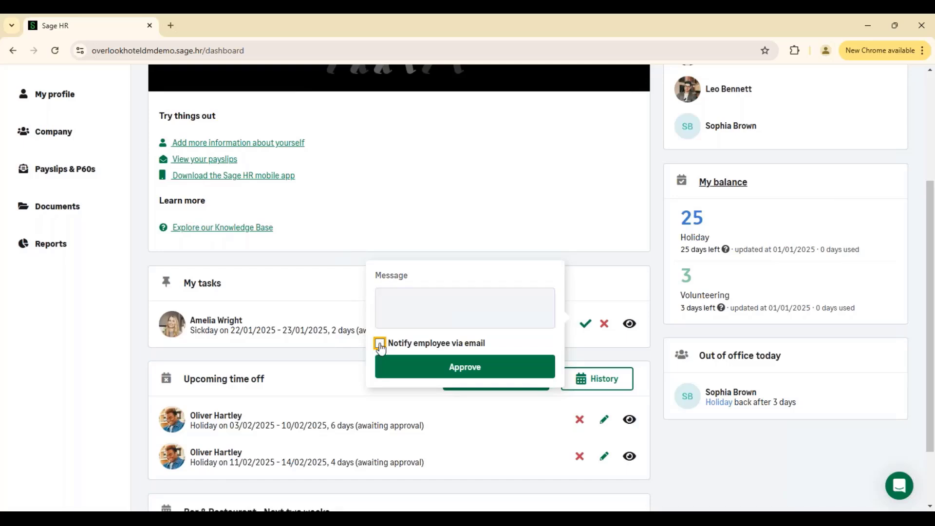
click(466, 373)
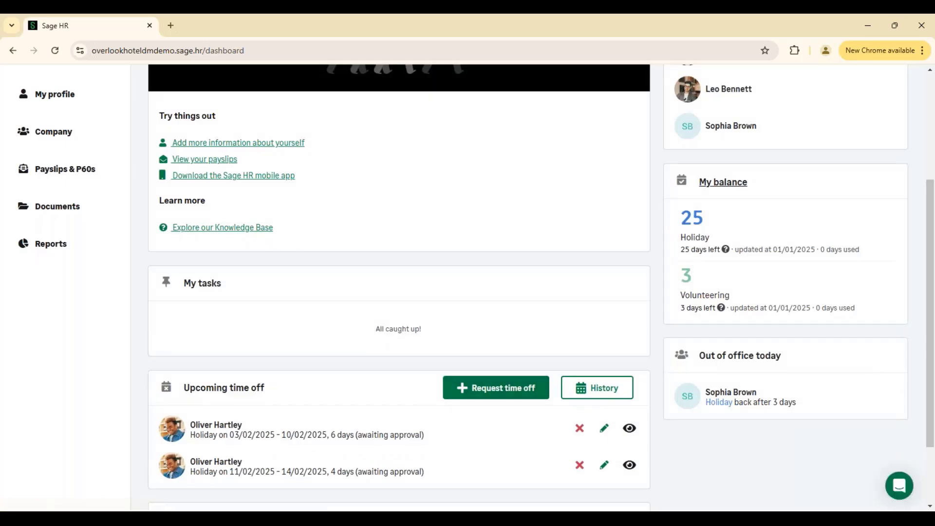
scroll(450, 319, up, 4)
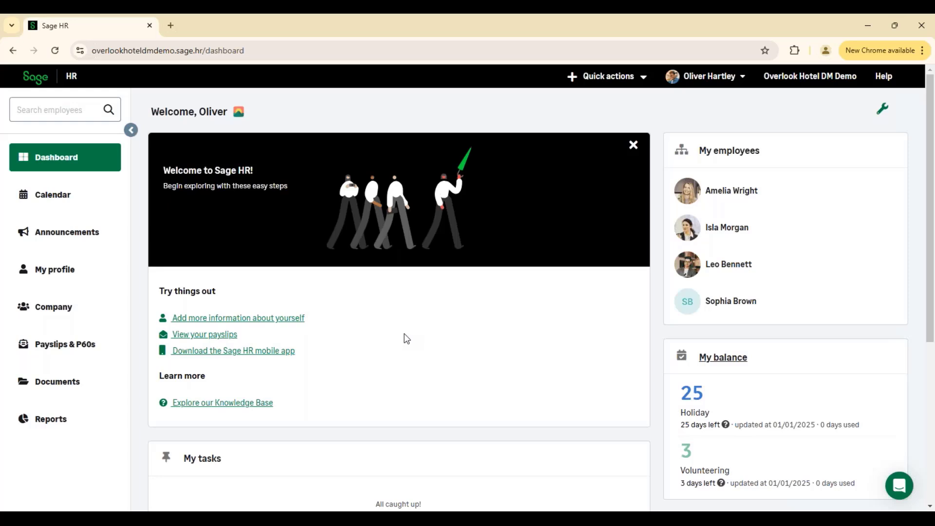
scroll(397, 334, down, 5)
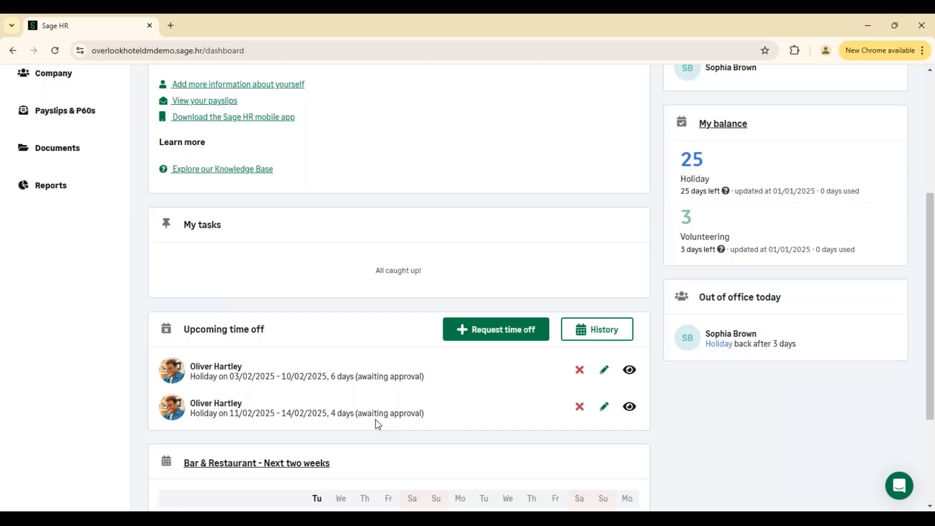
scroll(378, 424, up, 5)
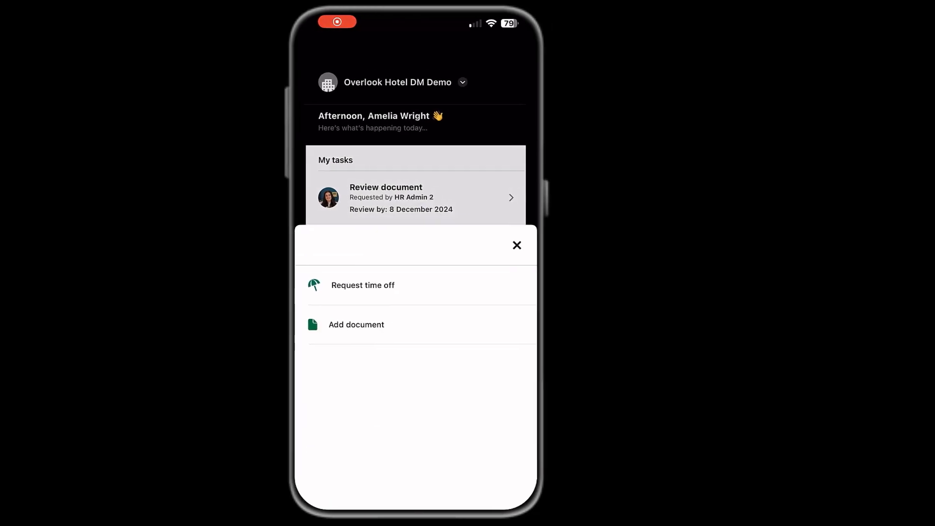
Switch to the Sage HR mobile app as the employee and request holiday for 16 to 17 January 2025 with the details "Annual leave."
click(181, 99)
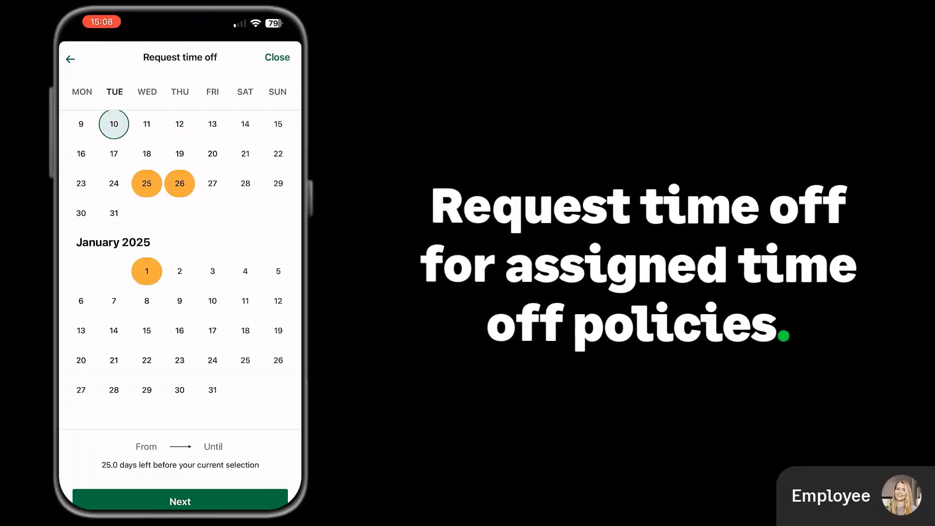
click(180, 330)
click(212, 330)
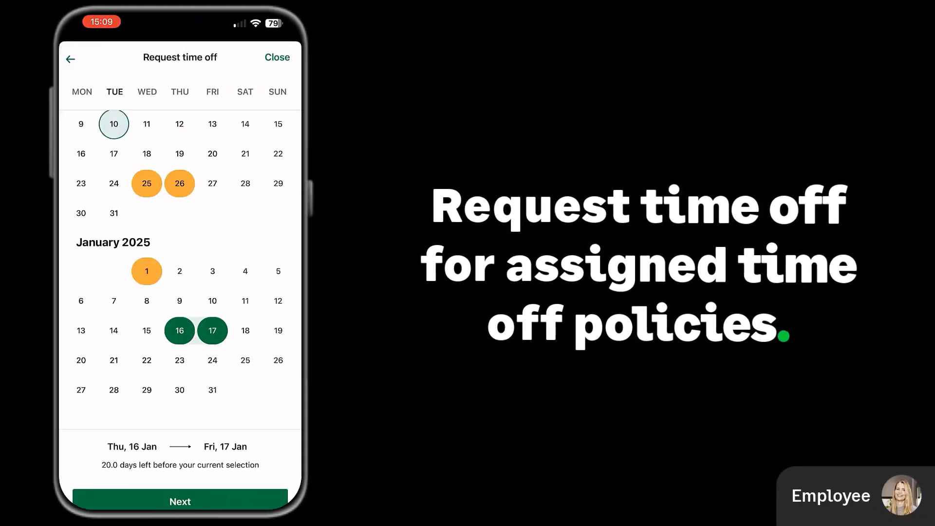
click(180, 501)
click(180, 99)
text(Annual leave.)
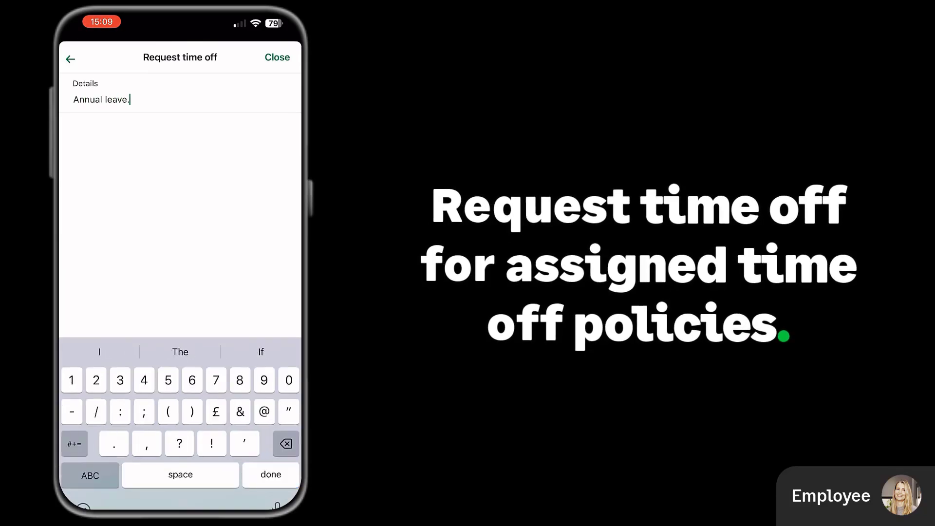
key(Return)
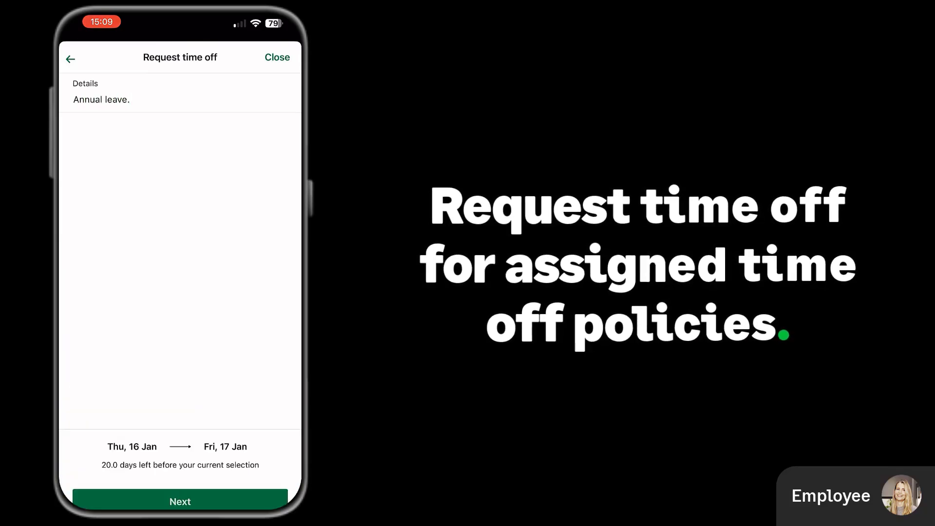
click(180, 501)
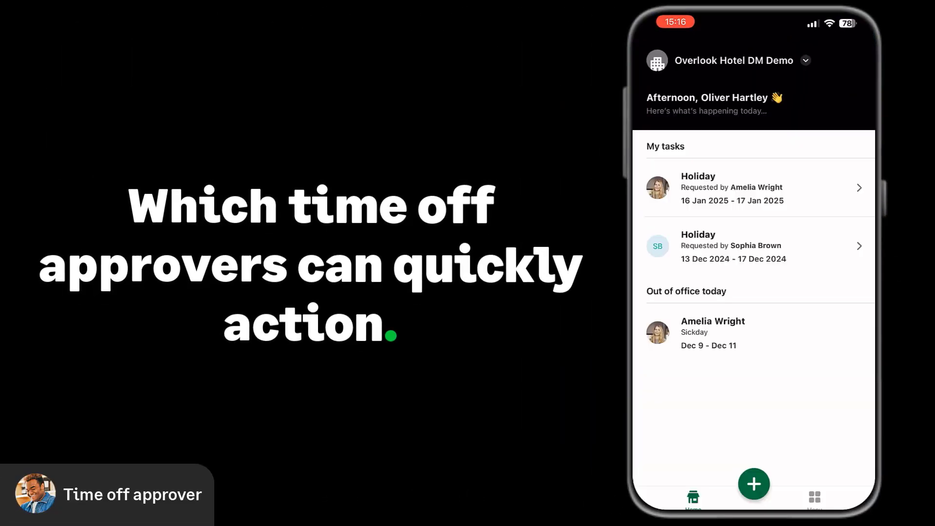
As the time off approver, approve the holiday request for 16 to 17 January 2025 and decline the one for 13 to 17 December 2024
click(731, 192)
click(800, 499)
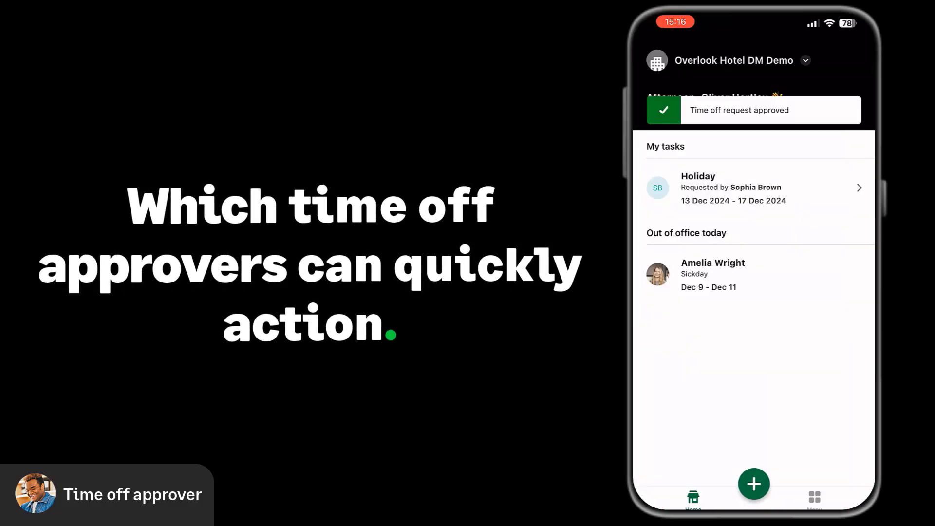
click(730, 190)
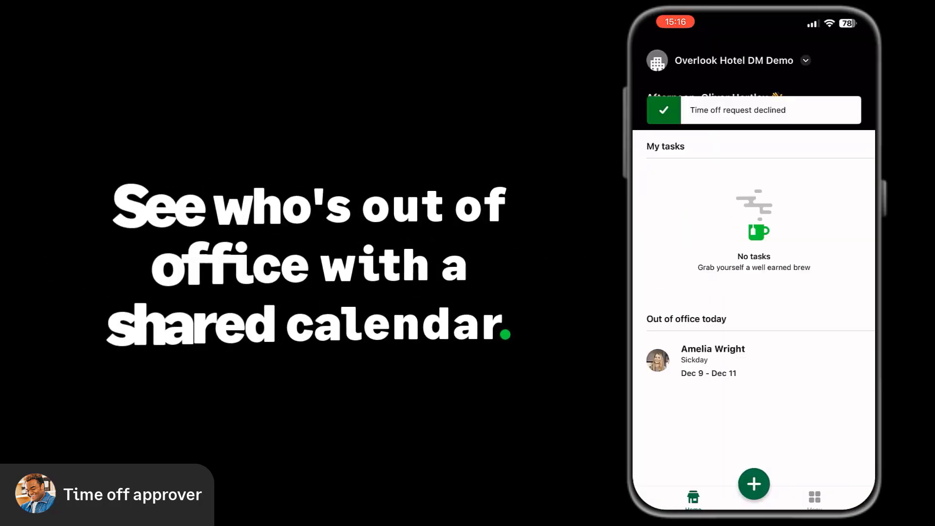
Open the shared calendar in the mobile app and look through the December 2024 absences
click(814, 498)
click(698, 186)
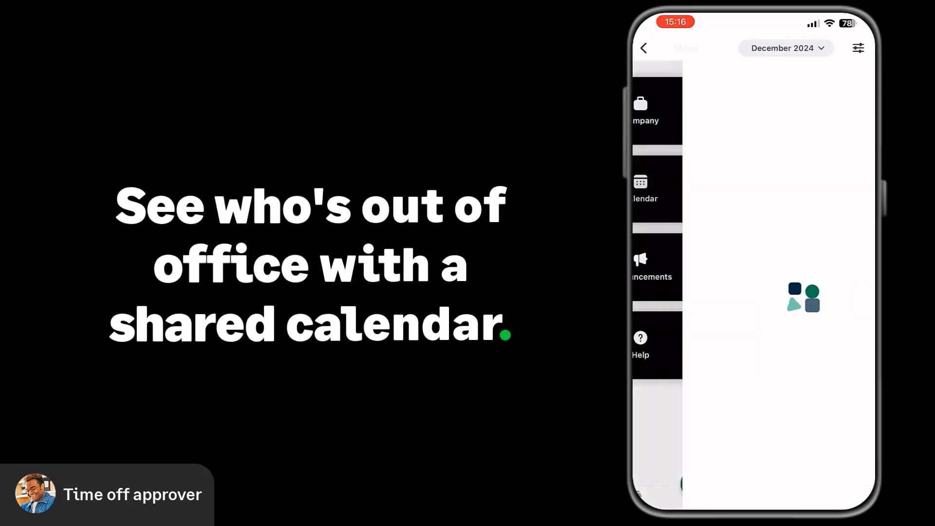
scroll(754, 292, down, 6)
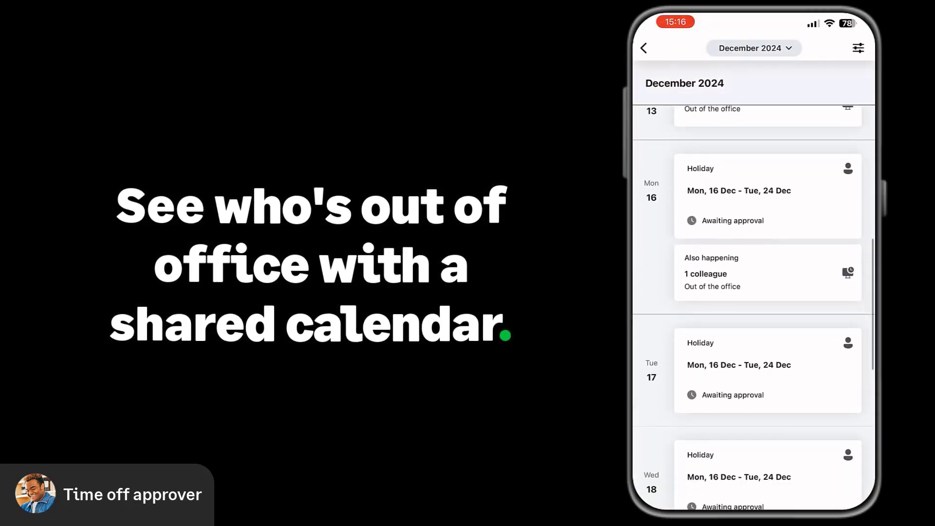
scroll(754, 292, up, 6)
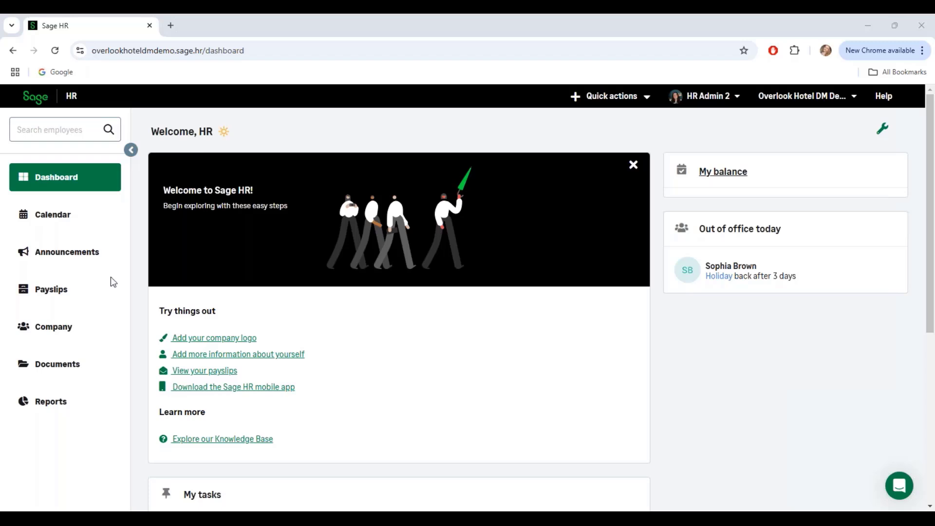
Switch to Sage HR in the browser as HR admin, view the company directory and open the Time off status report
click(72, 327)
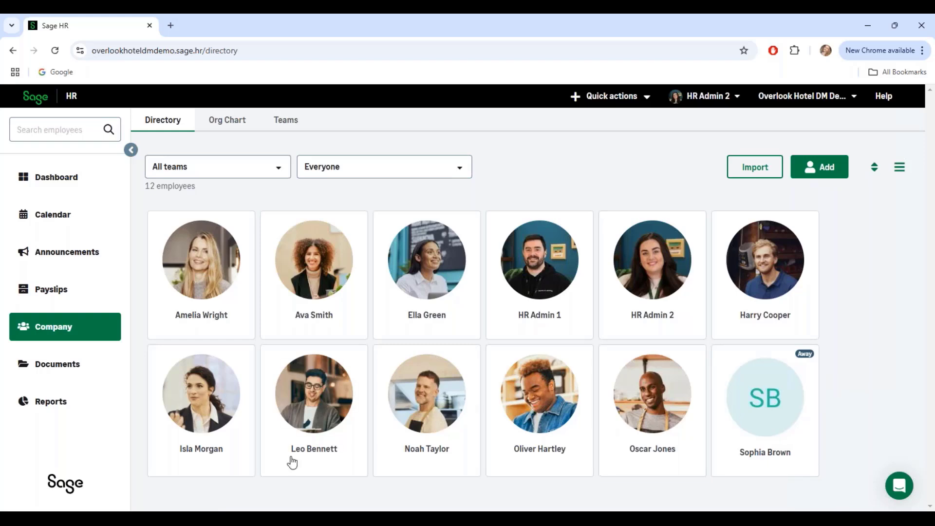
click(27, 400)
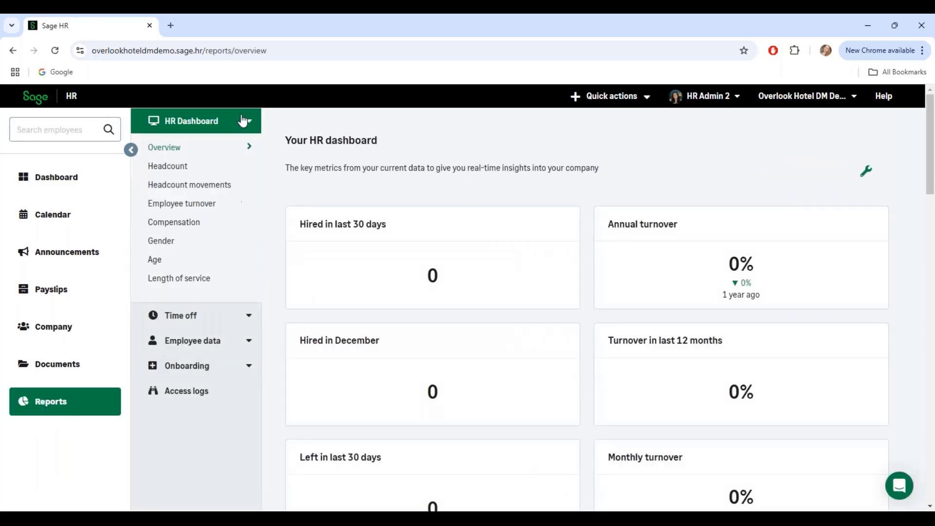
click(241, 120)
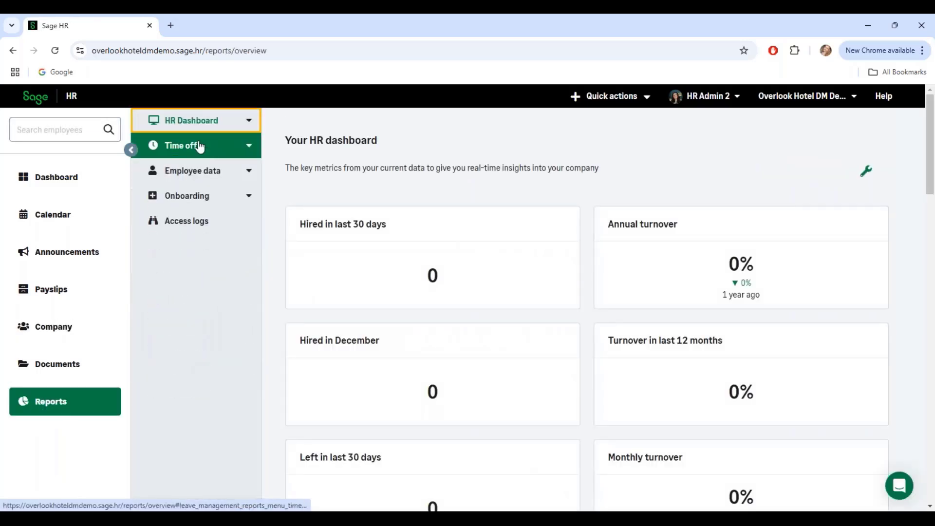
click(198, 146)
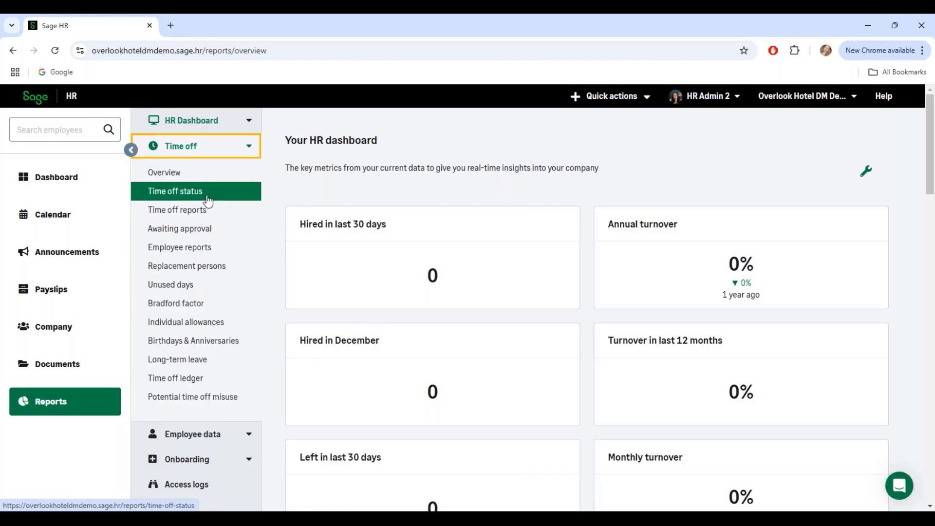
click(208, 200)
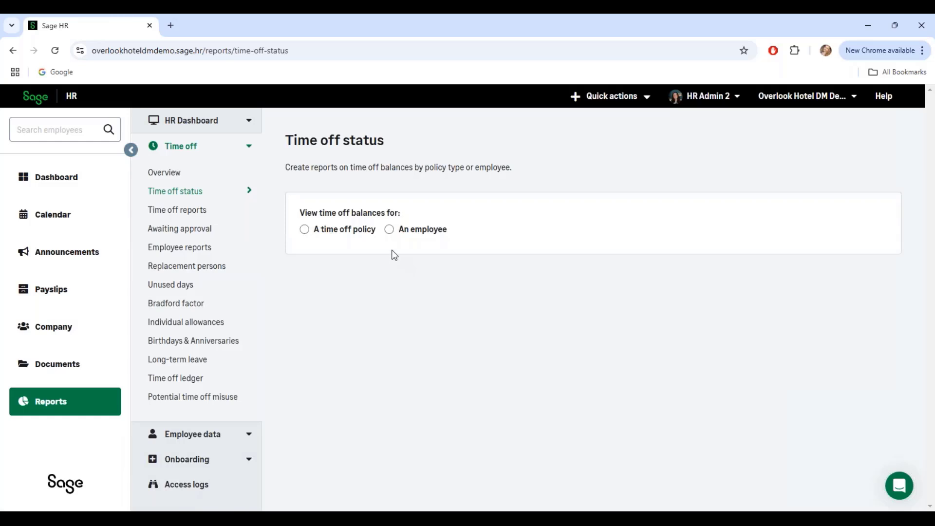
click(389, 229)
click(386, 273)
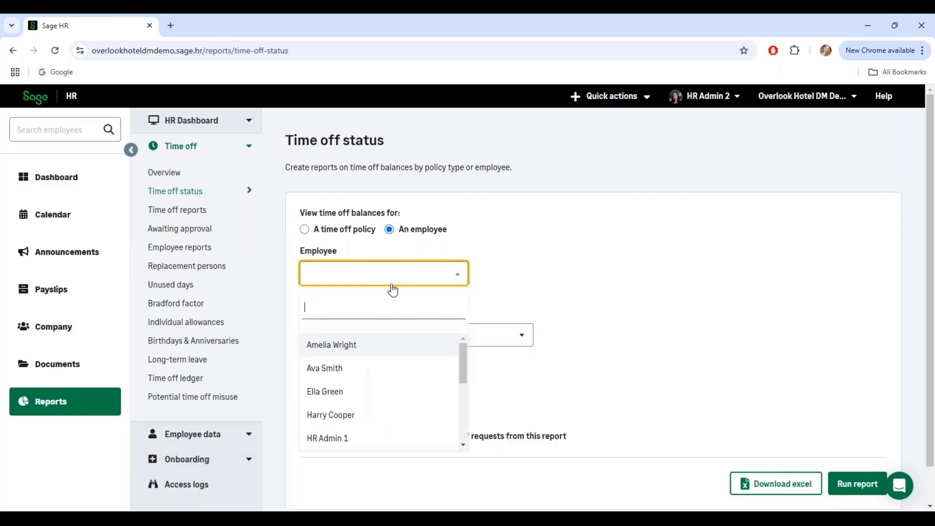
click(532, 263)
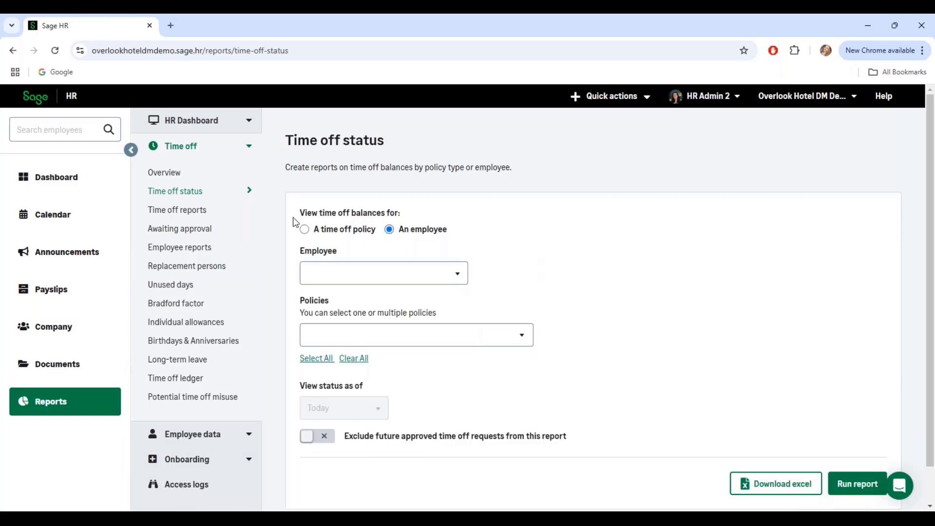
Run the Time off status report by time off policy for Holiday, checking the team filter options but leaving all teams included
click(305, 230)
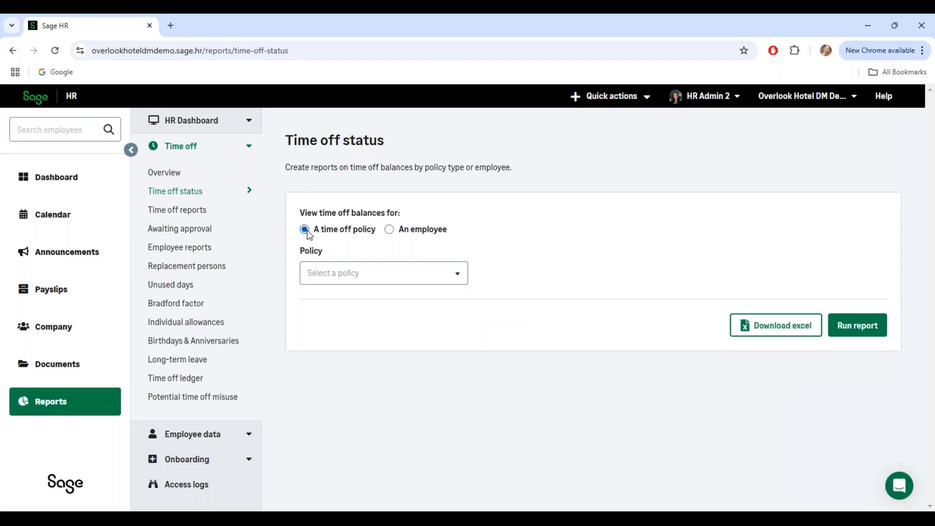
click(398, 273)
click(346, 349)
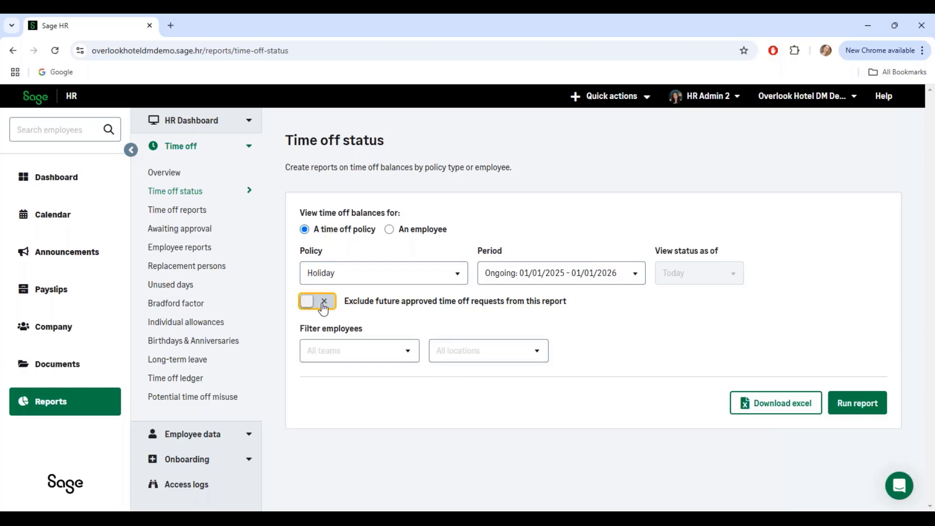
click(374, 355)
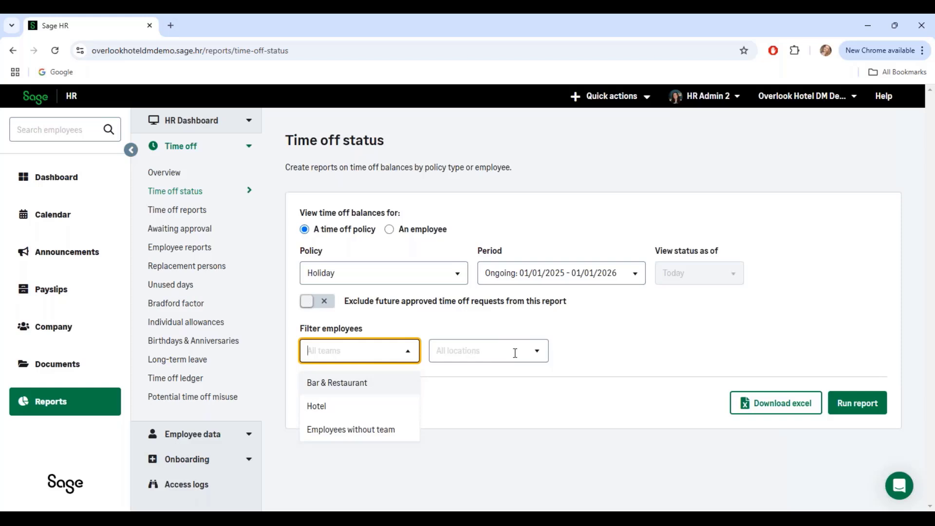
click(540, 393)
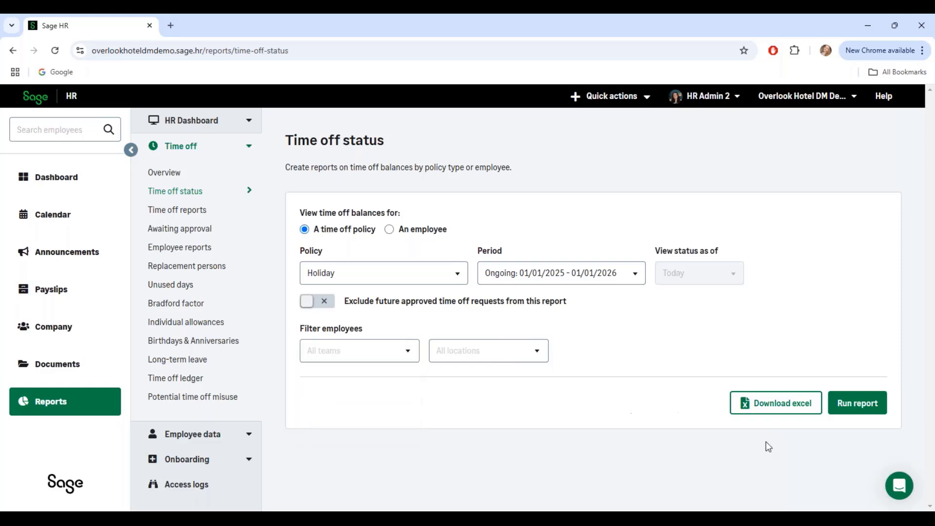
click(867, 410)
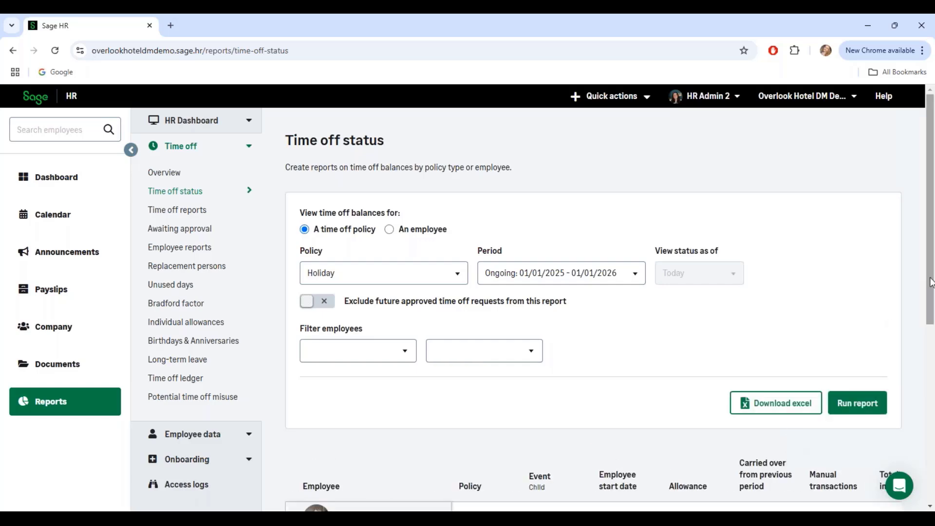
Examine each employee's holiday allowance, accrued, used and available days in the Time off status report
scroll(915, 447, down, 6)
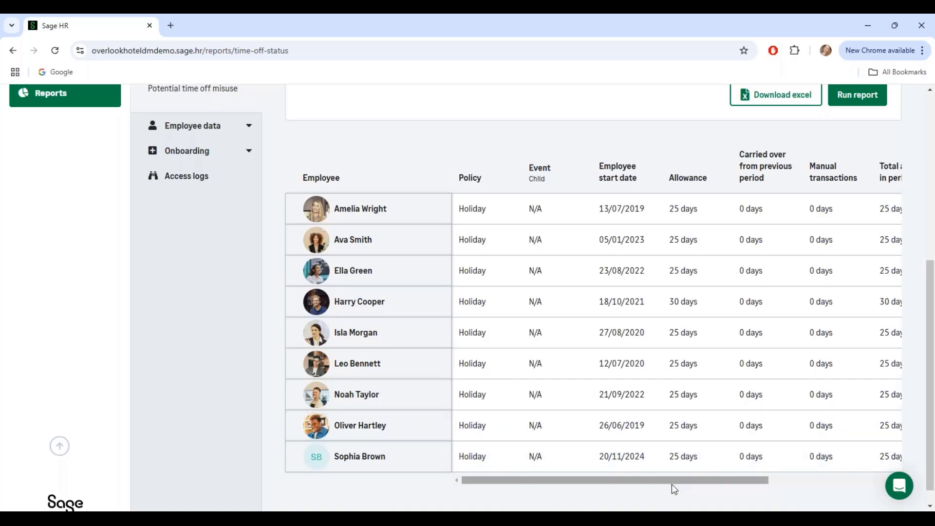
drag(672, 483, 814, 502)
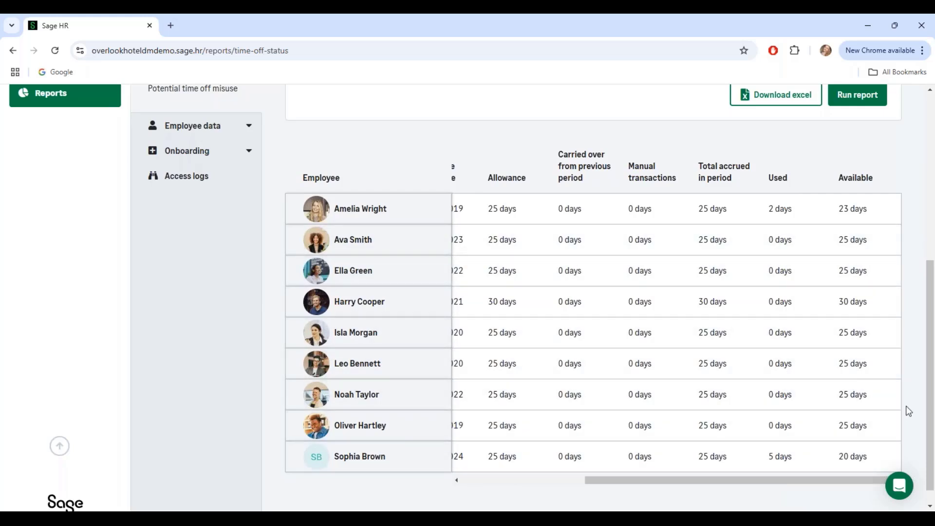
drag(931, 405, 930, 367)
scroll(930, 366, up, 4)
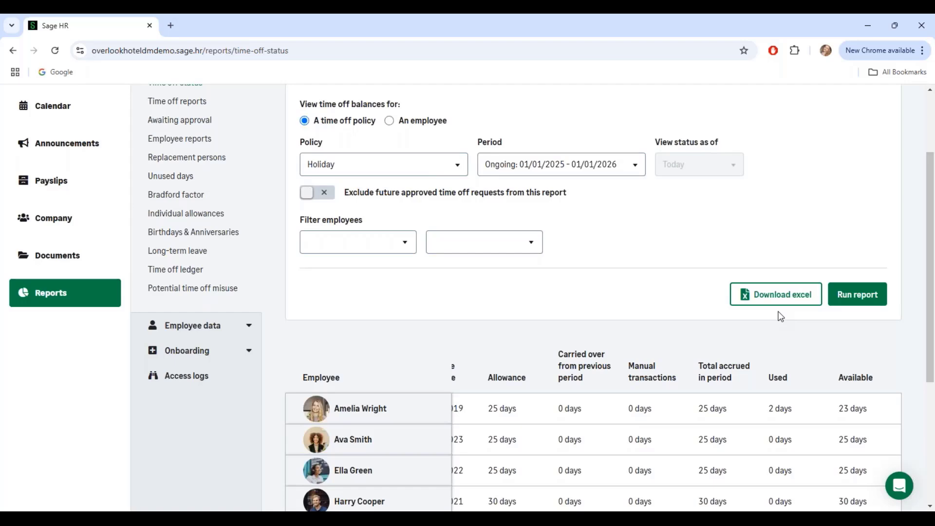
drag(931, 316, 932, 258)
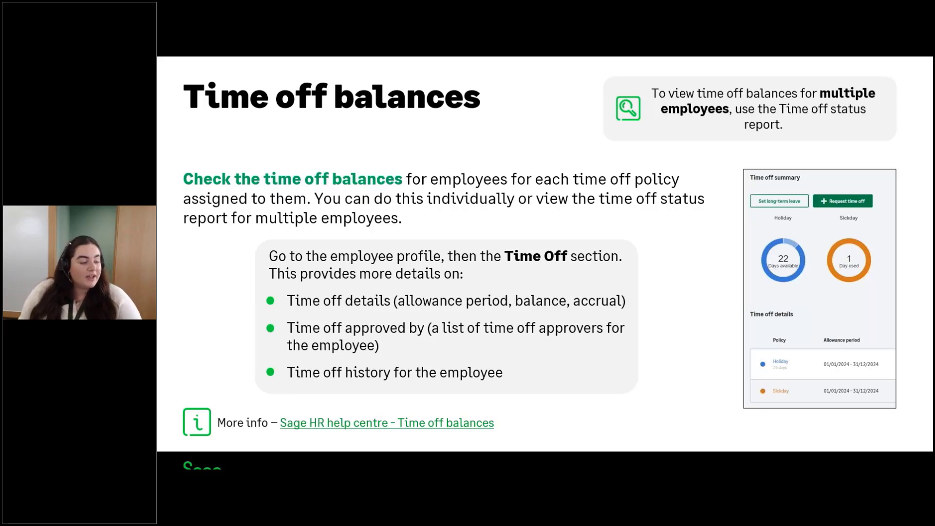
key(Right)
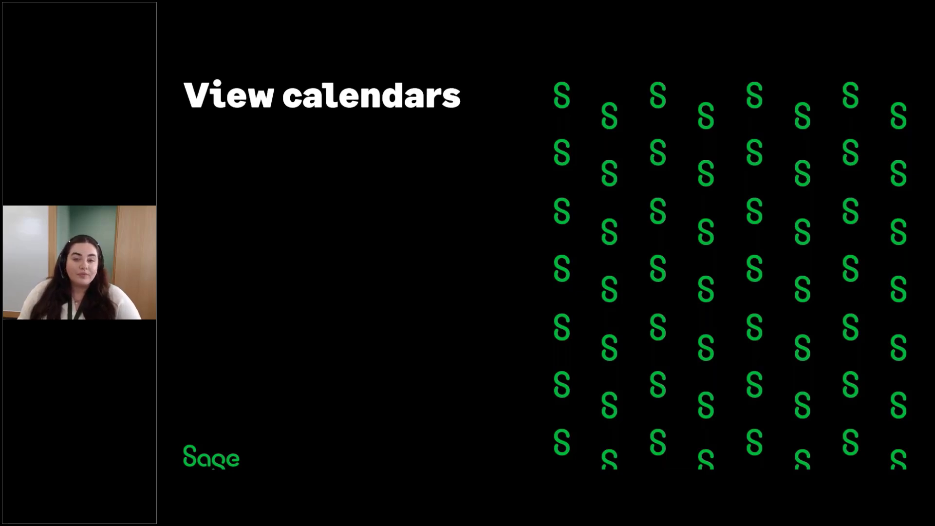
key(Right)
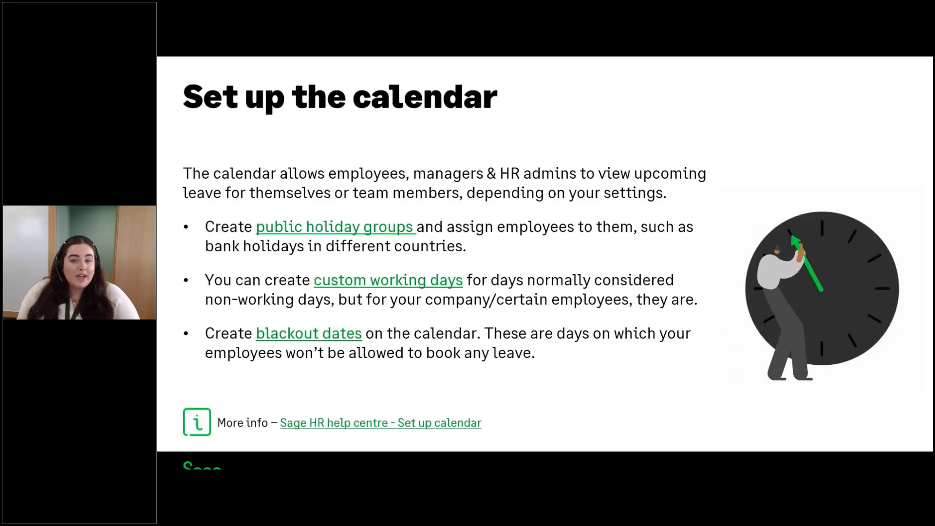